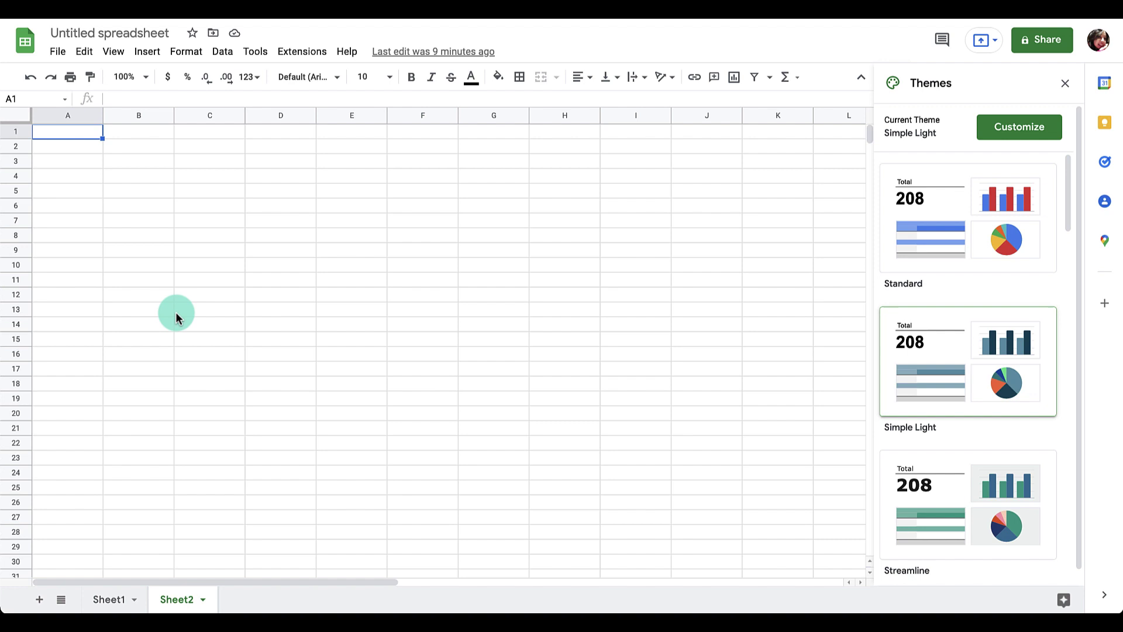
# Enter the weekday names MONDAY through SUNDAY across cells B2:H2
pyautogui.click(75, 108)
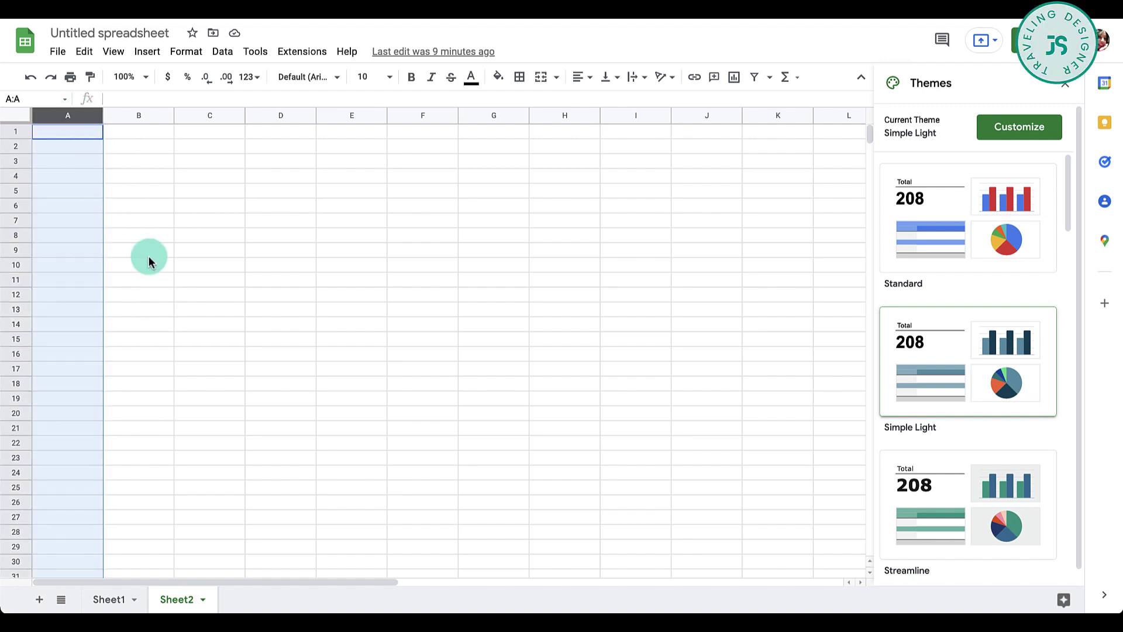
pyautogui.click(137, 146)
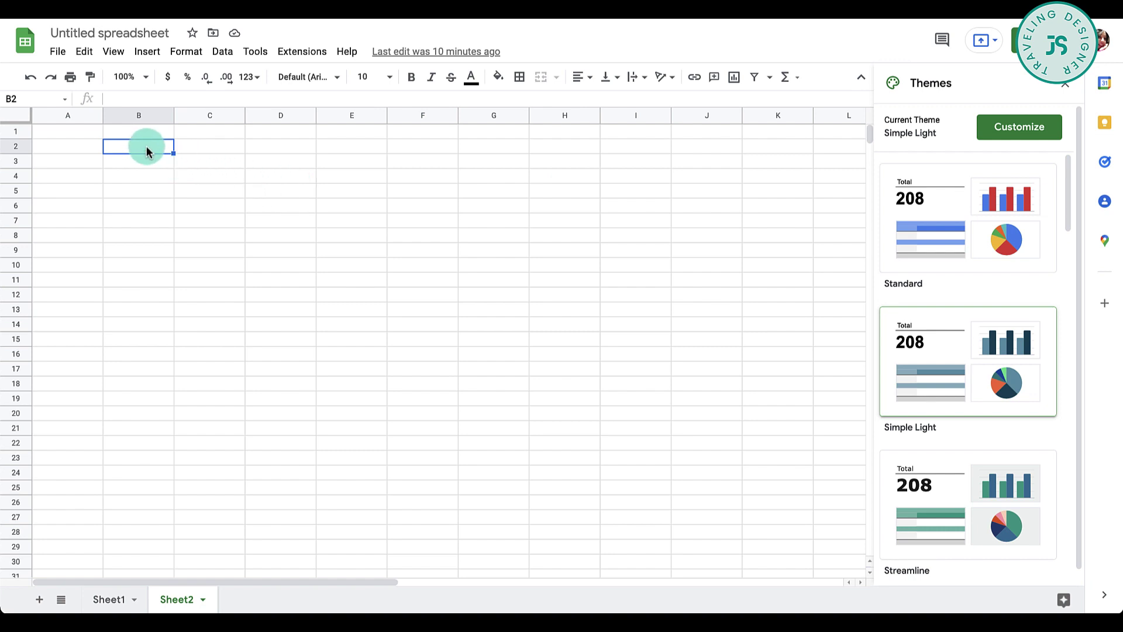
pyautogui.write('MONDAY')
pyautogui.press('Tab')
pyautogui.write('TUESD')
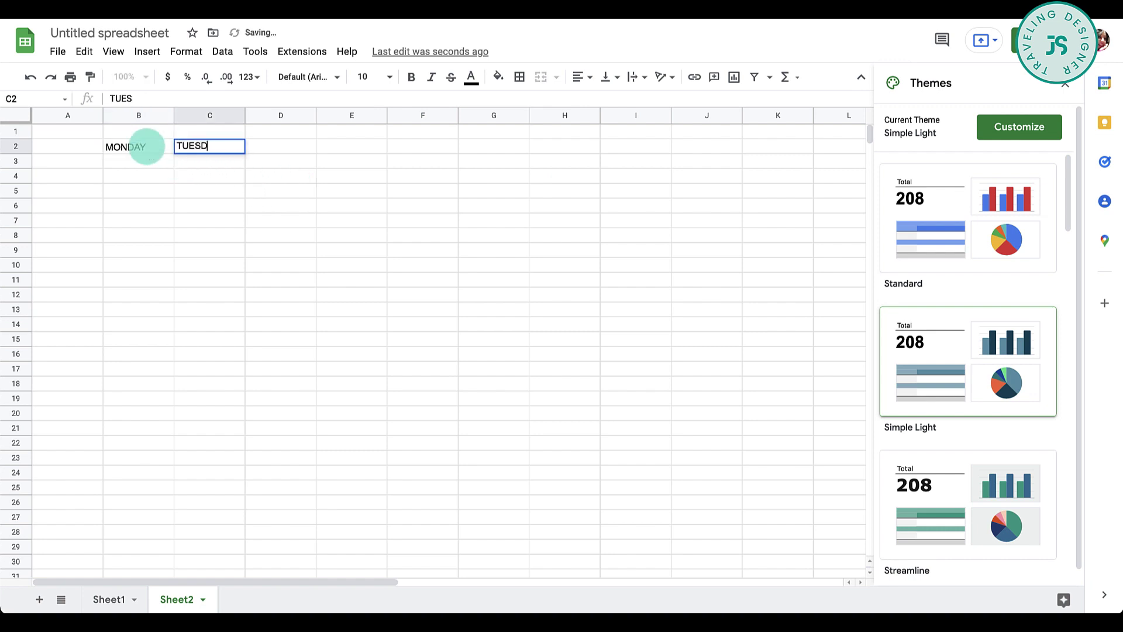
pyautogui.write('AY\tWEDNESDAY\tTHURSDAY\tFRIDAY\tSATURDAY\tSUNDAY')
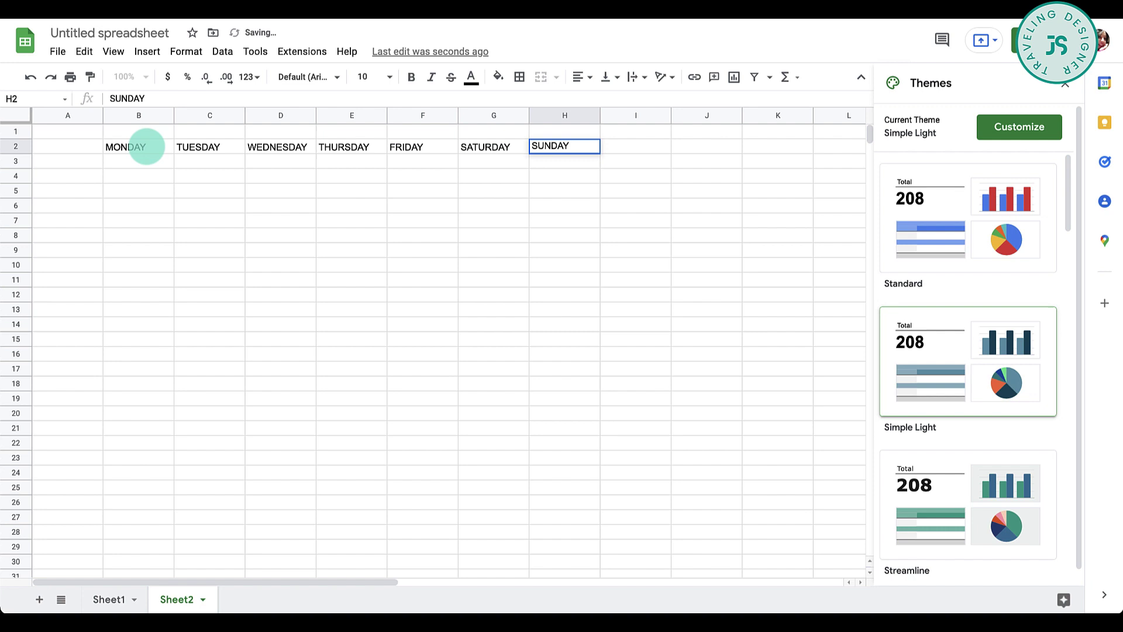
# Make the B2:H2 weekday headings bold, centred and font size 11
pyautogui.moveTo(132, 150); pyautogui.dragTo(562, 147)
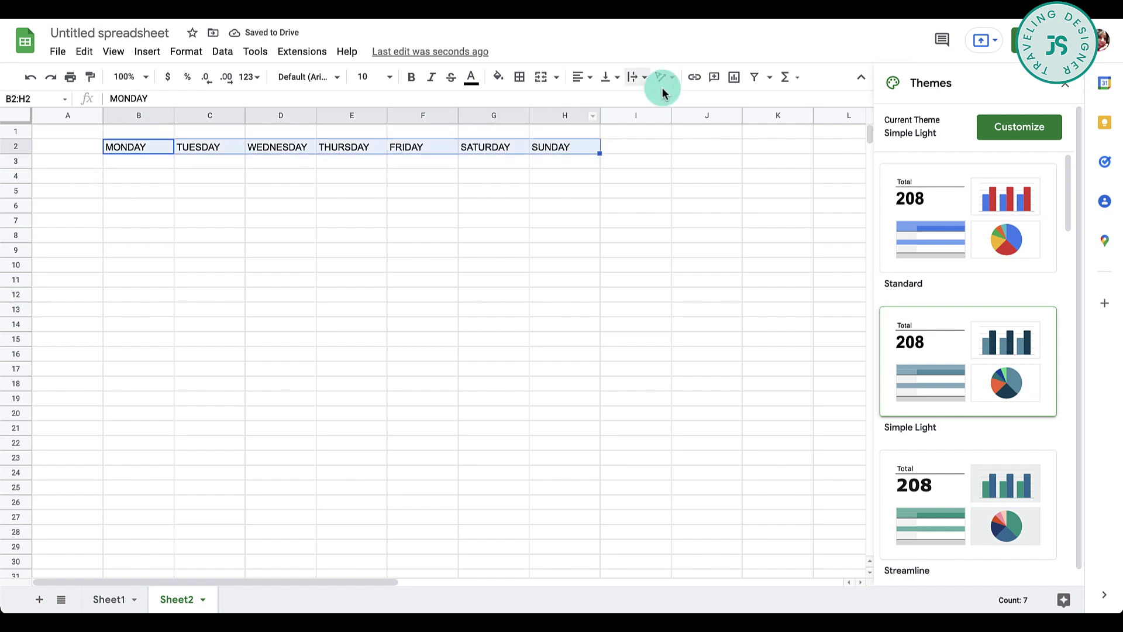
pyautogui.click(412, 77)
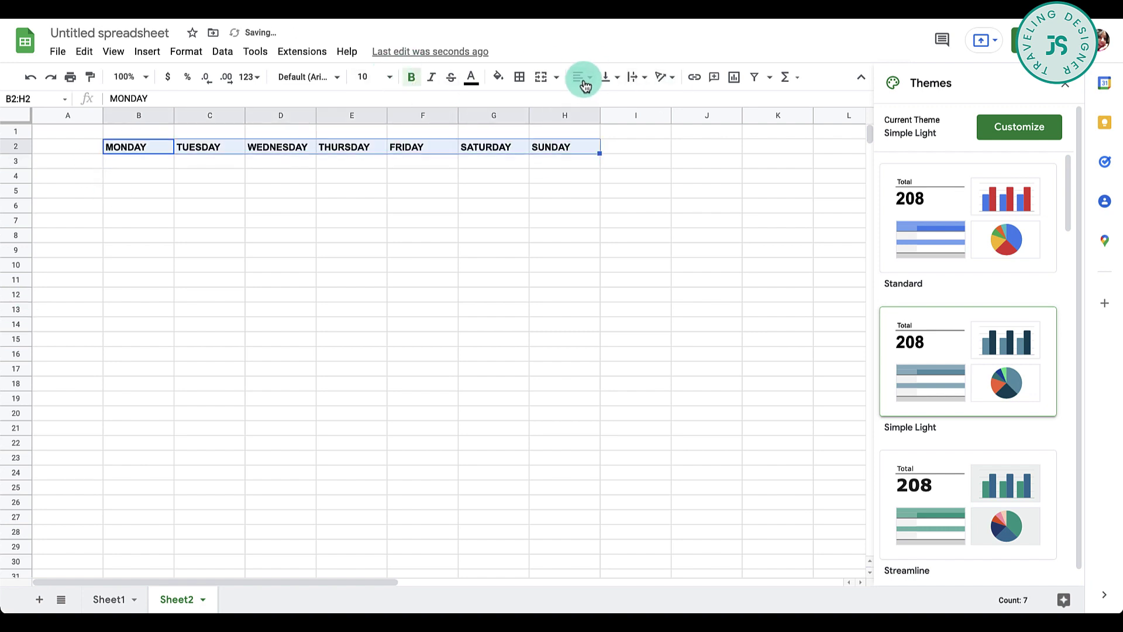
pyautogui.click(582, 77)
pyautogui.click(598, 107)
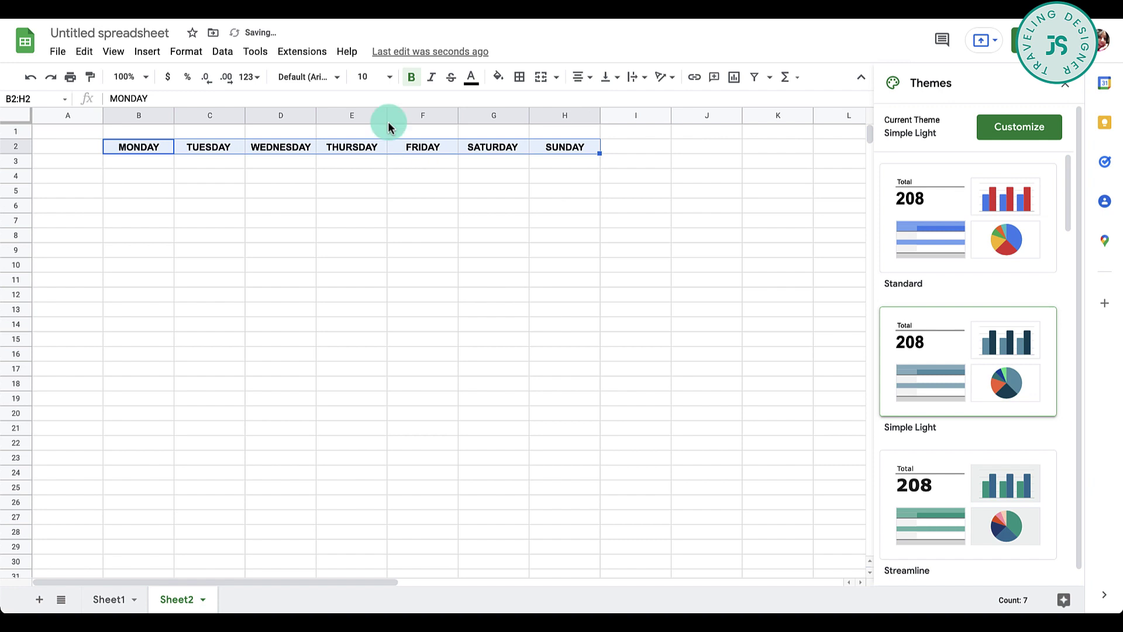
pyautogui.click(389, 76)
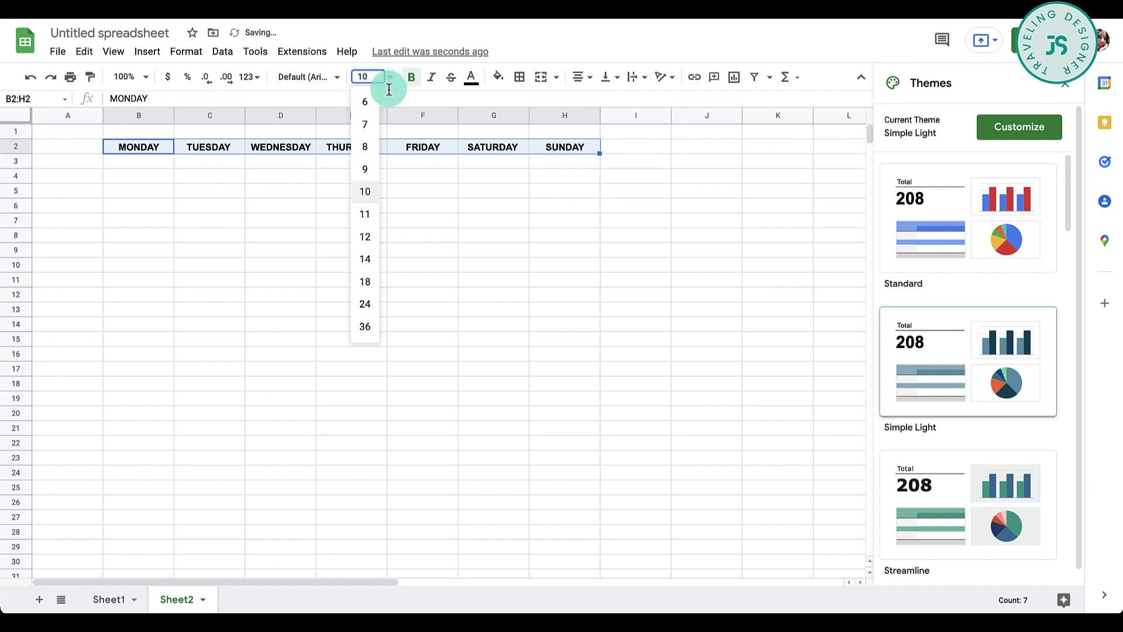
pyautogui.click(367, 217)
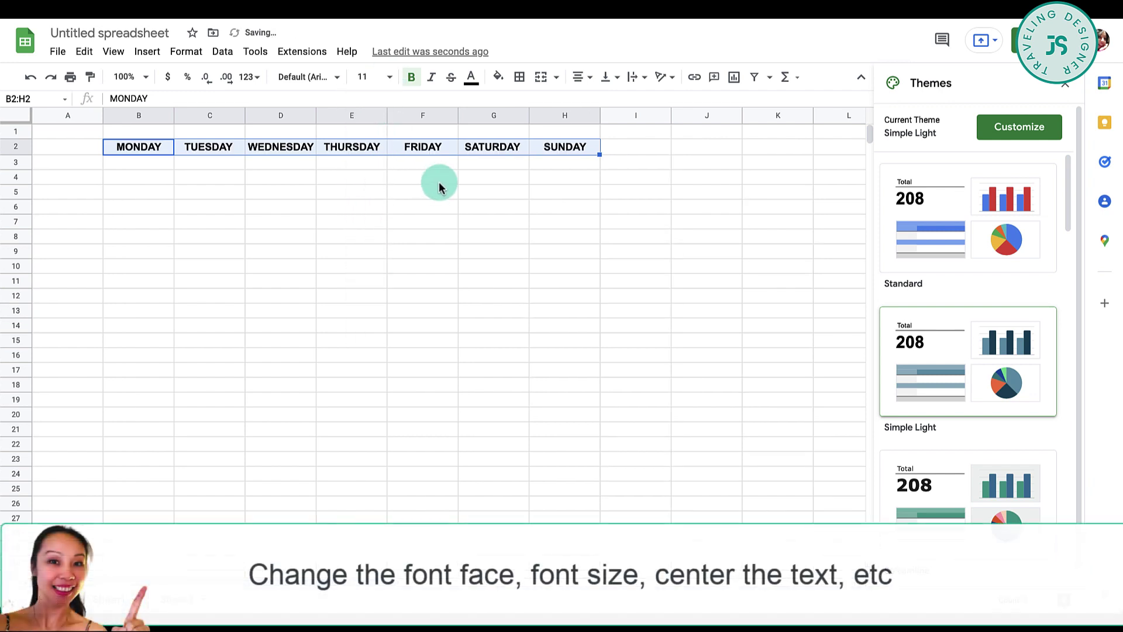
pyautogui.click(343, 79)
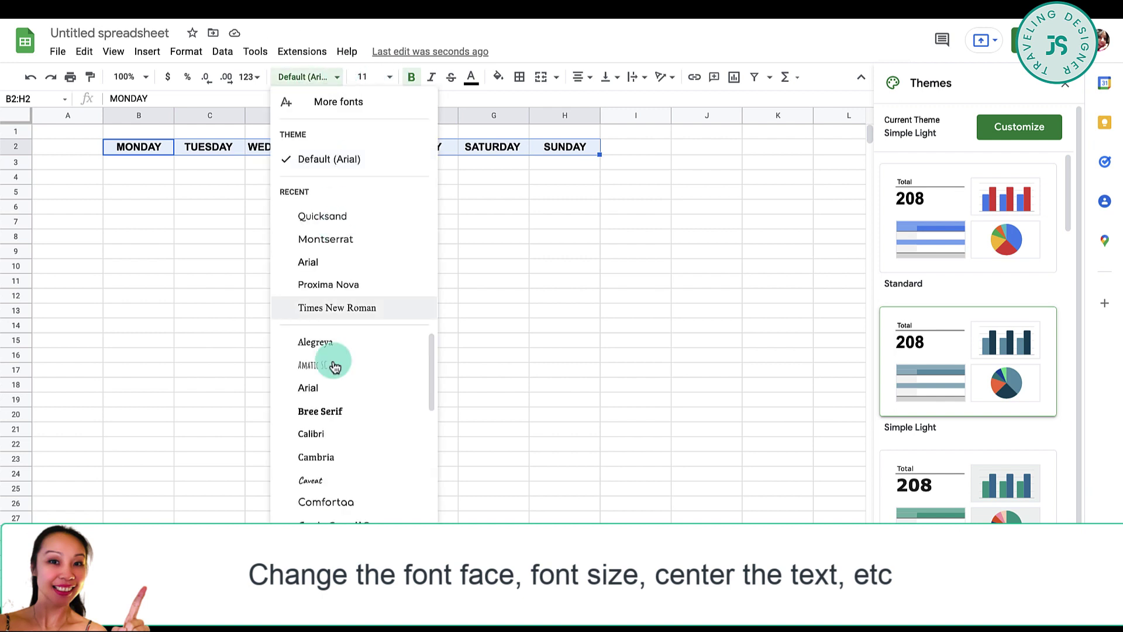
pyautogui.click(338, 79)
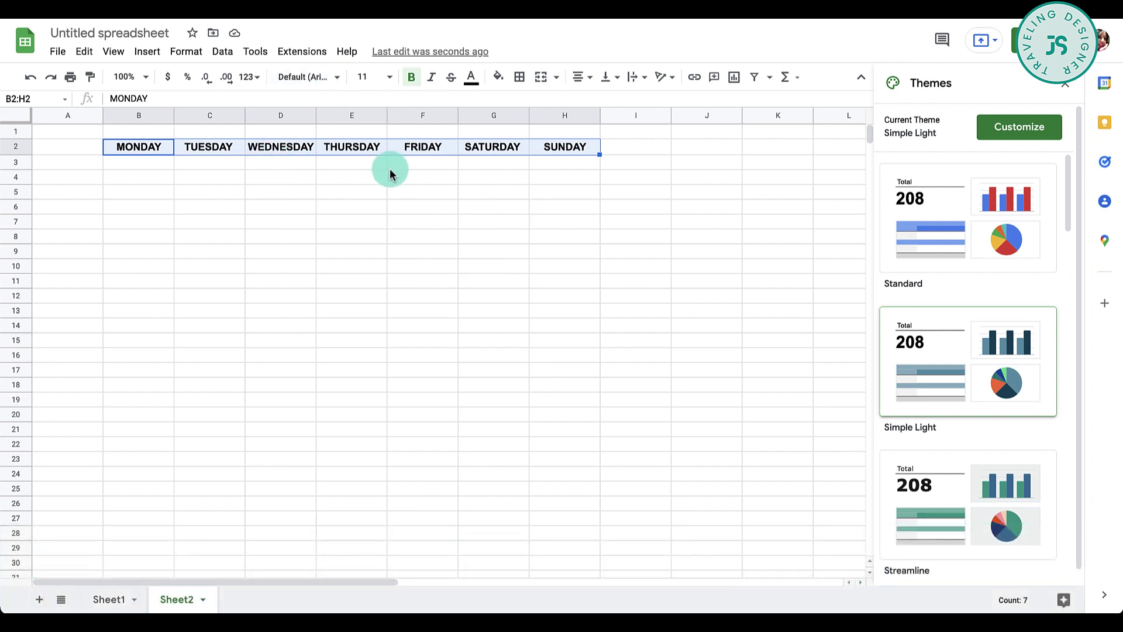
# Resize columns B through H together to one equal, wider width
pyautogui.click(149, 115)
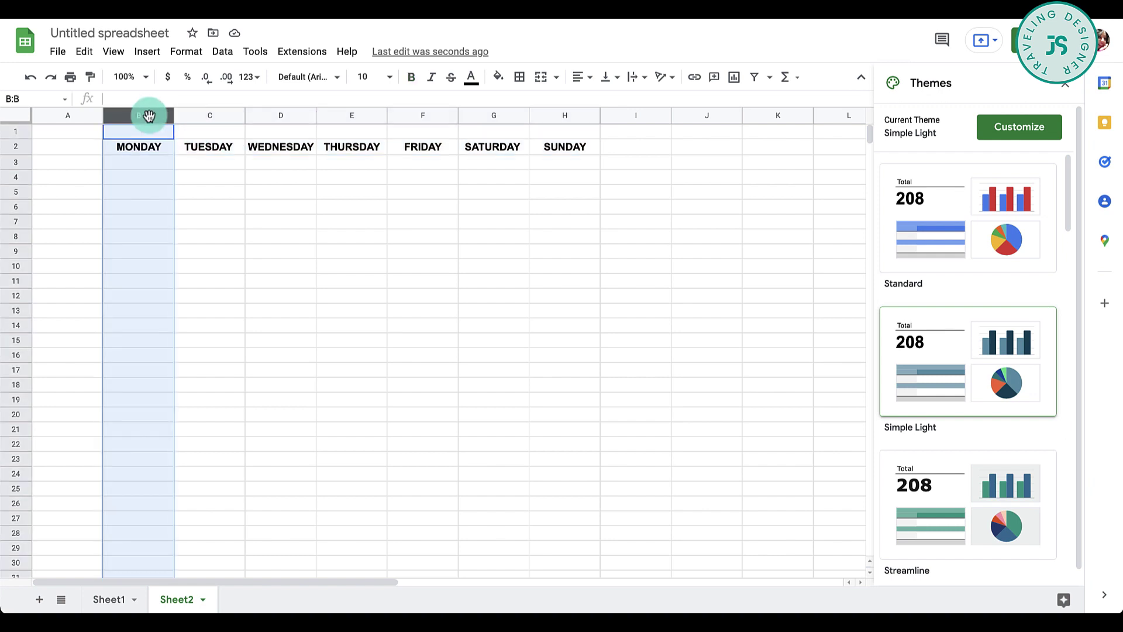
pyautogui.moveTo(150, 115); pyautogui.dragTo(564, 116)
pyautogui.moveTo(316, 118); pyautogui.dragTo(350, 115)
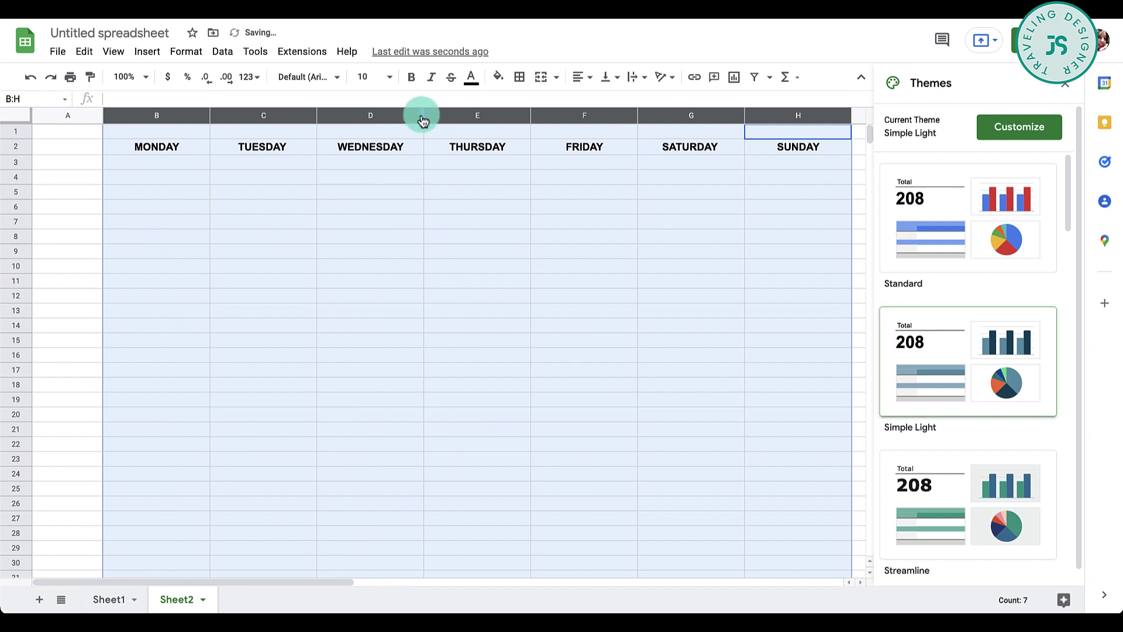
pyautogui.moveTo(389, 115); pyautogui.dragTo(340, 117)
pyautogui.click(168, 177)
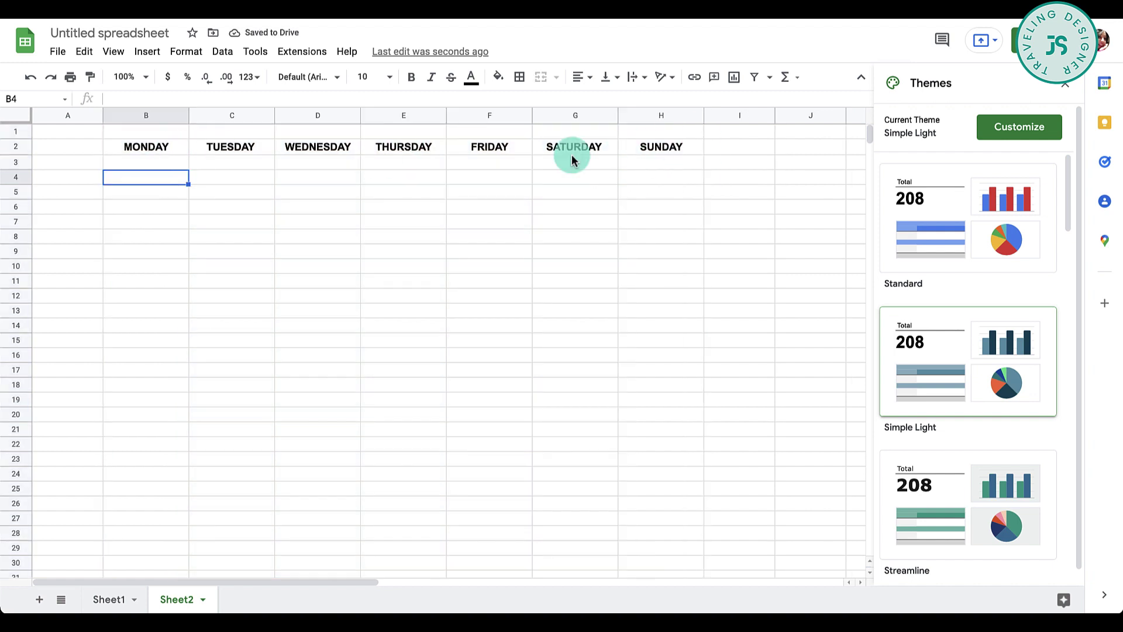
# Enter 6:00 AM in A3 and fill hourly times down to 8:00 PM in A17
pyautogui.click(81, 165)
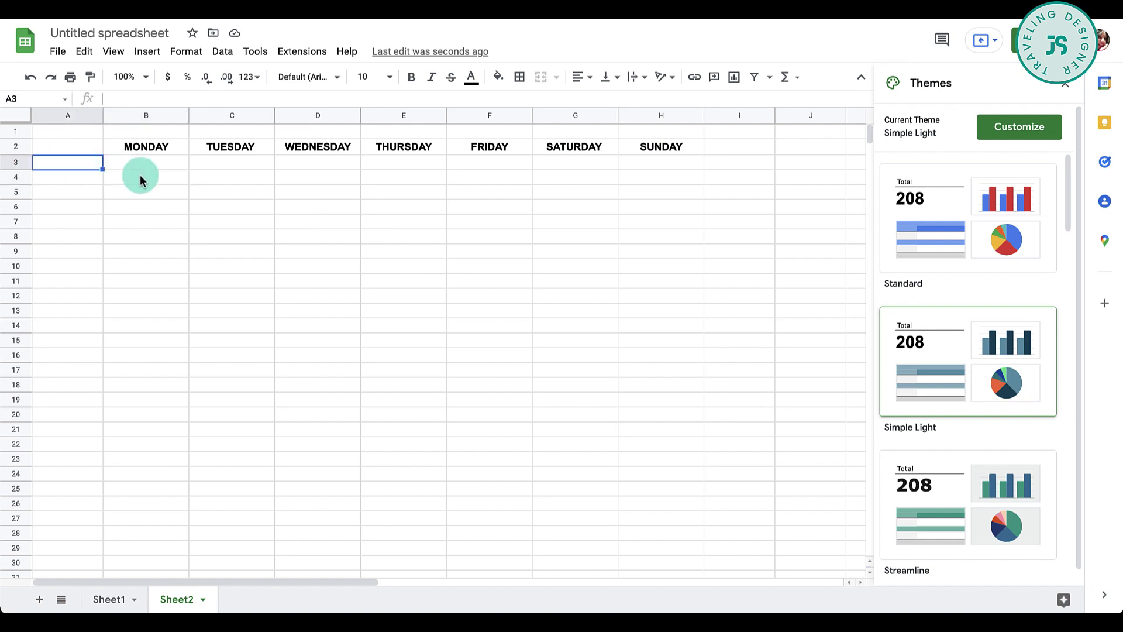
pyautogui.write('6:00 ')
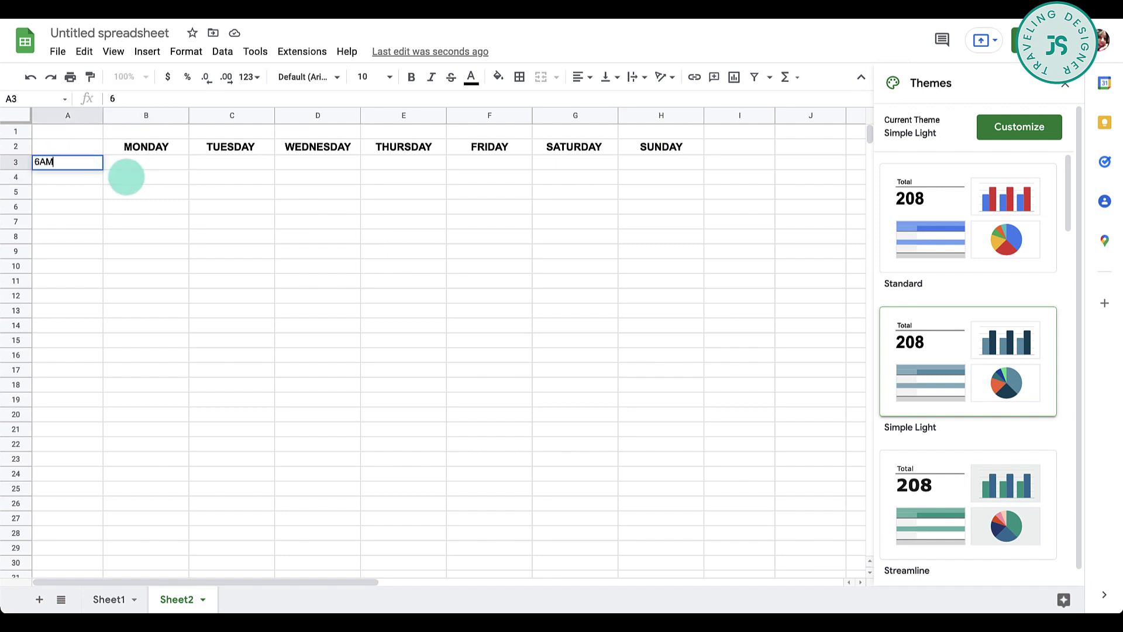
pyautogui.write('AM')
pyautogui.press('Return')
pyautogui.click(100, 164)
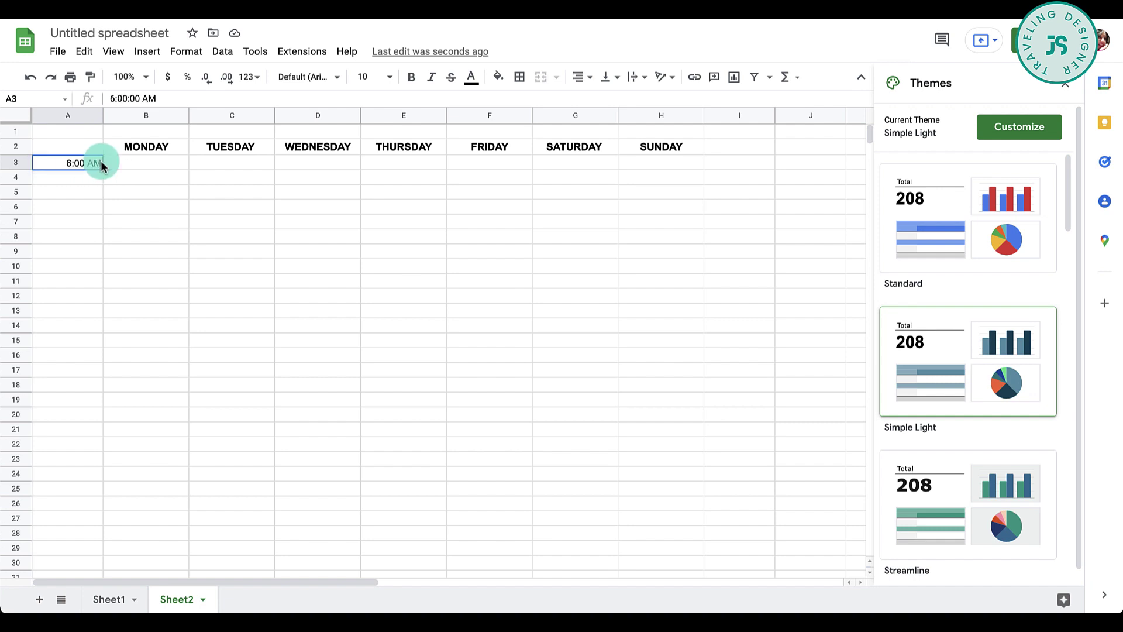
pyautogui.moveTo(103, 170); pyautogui.dragTo(90, 375)
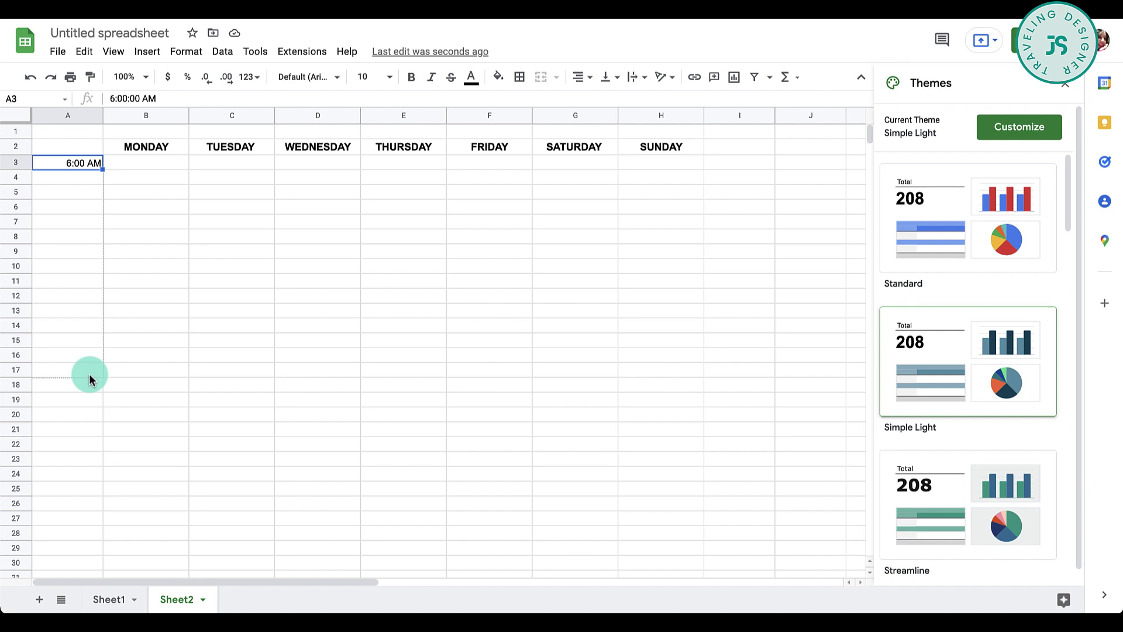
pyautogui.moveTo(90, 379); pyautogui.dragTo(88, 375)
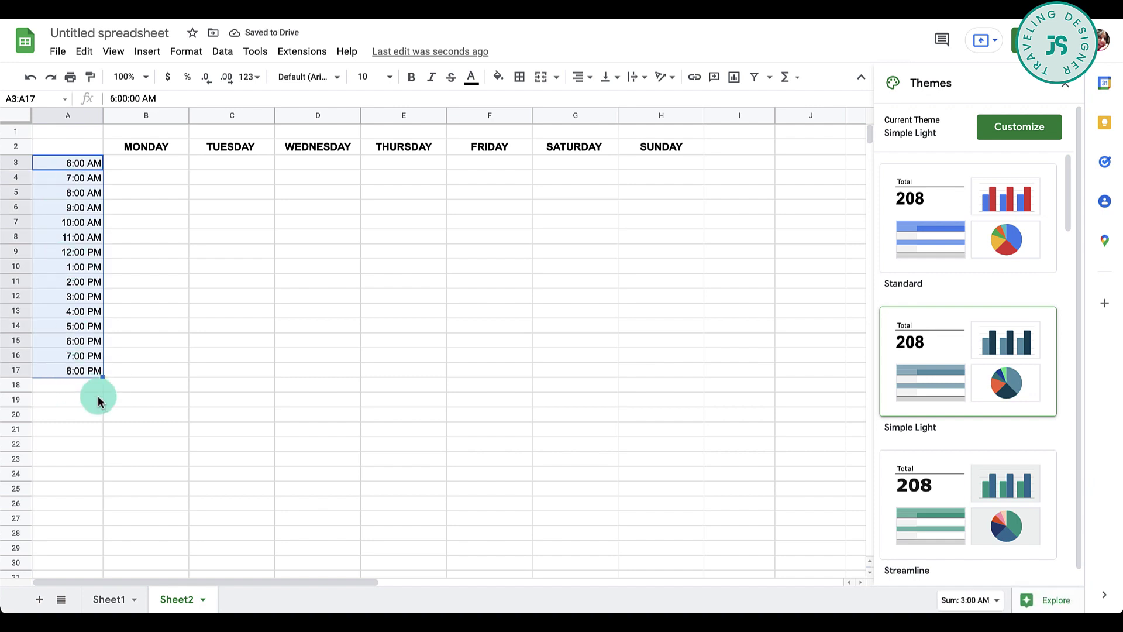
pyautogui.click(147, 385)
# Make the time labels in column A bold
pyautogui.click(88, 163)
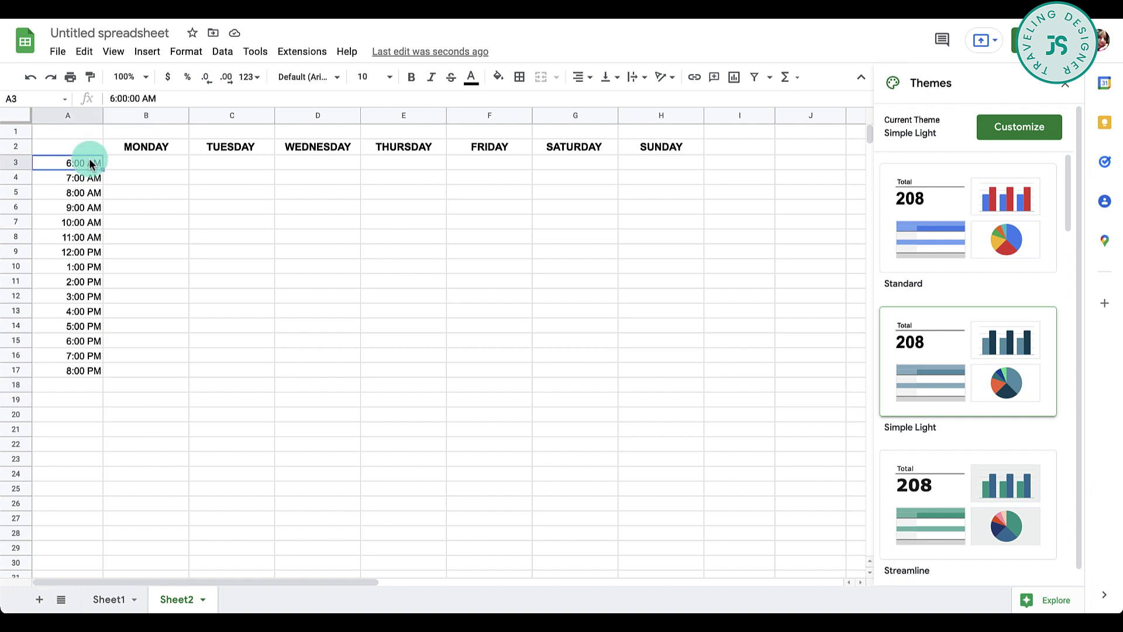
pyautogui.click(83, 115)
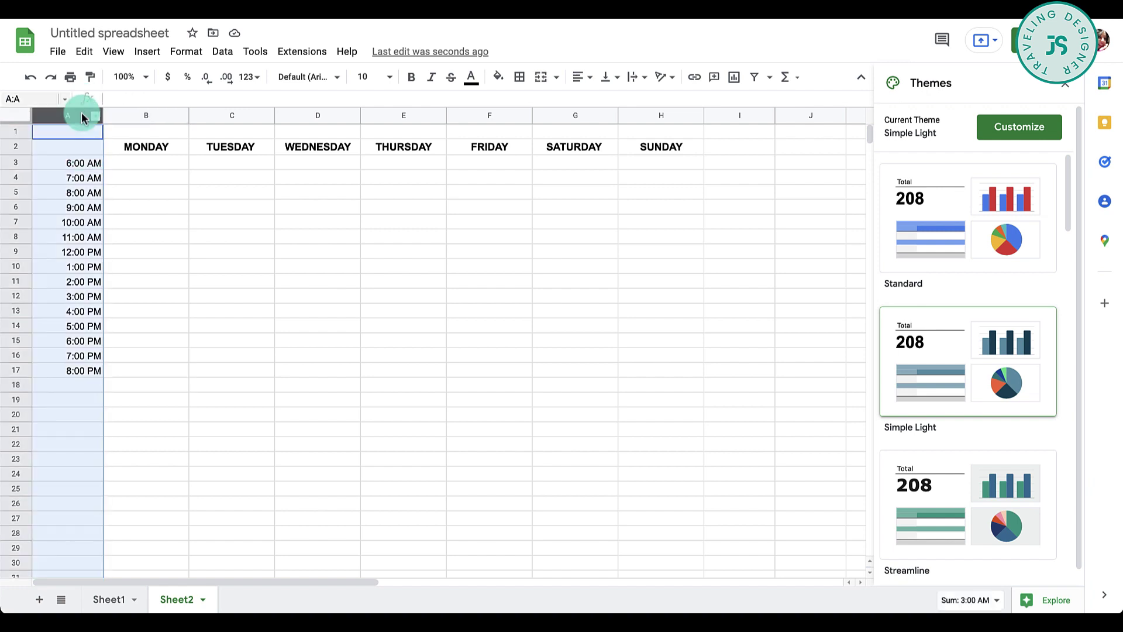
pyautogui.hotkey('ctrl', 'b')
pyautogui.click(69, 384)
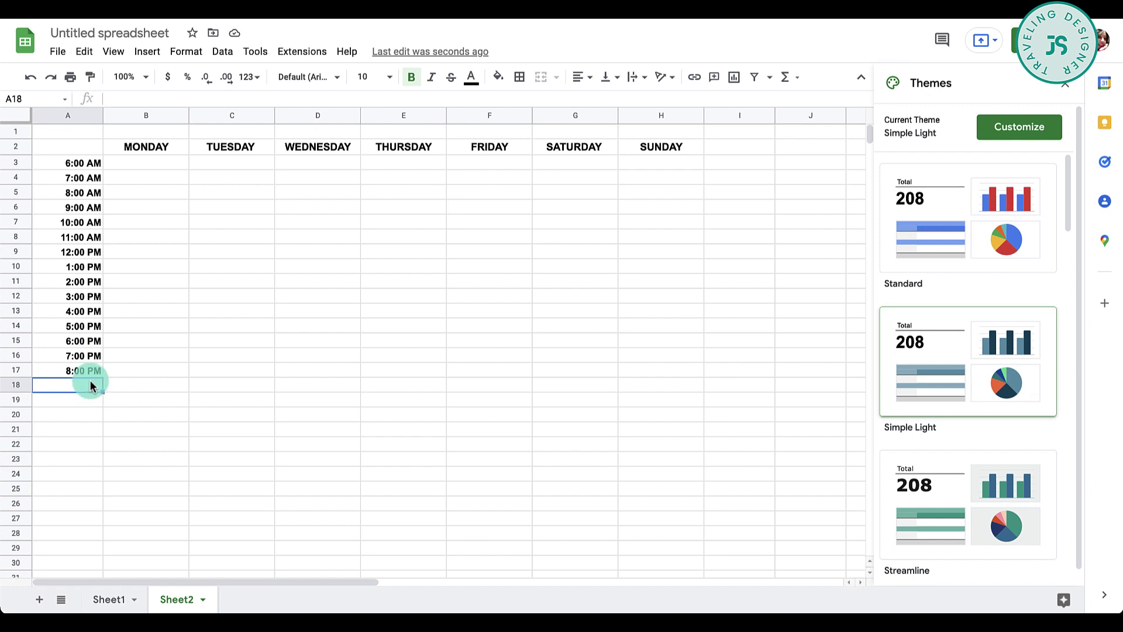
# Label cell A18 'TO DO LIST' and cell A1 'WEEK OF:'
pyautogui.write('TO DO LIST')
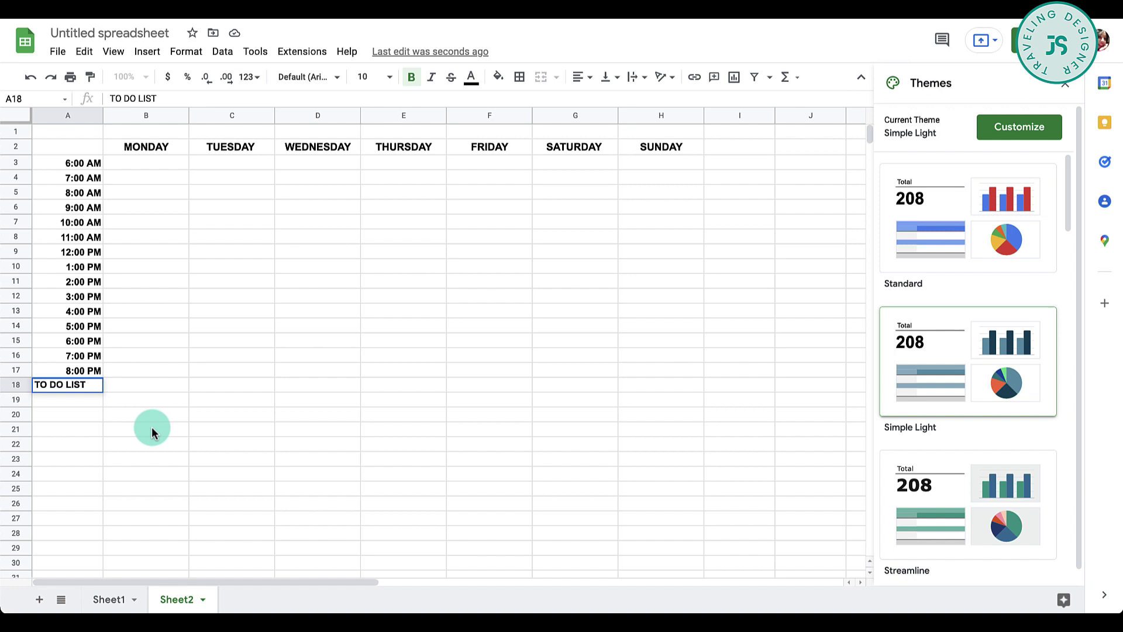
pyautogui.click(143, 429)
pyautogui.click(85, 134)
pyautogui.write('WEEK OF:')
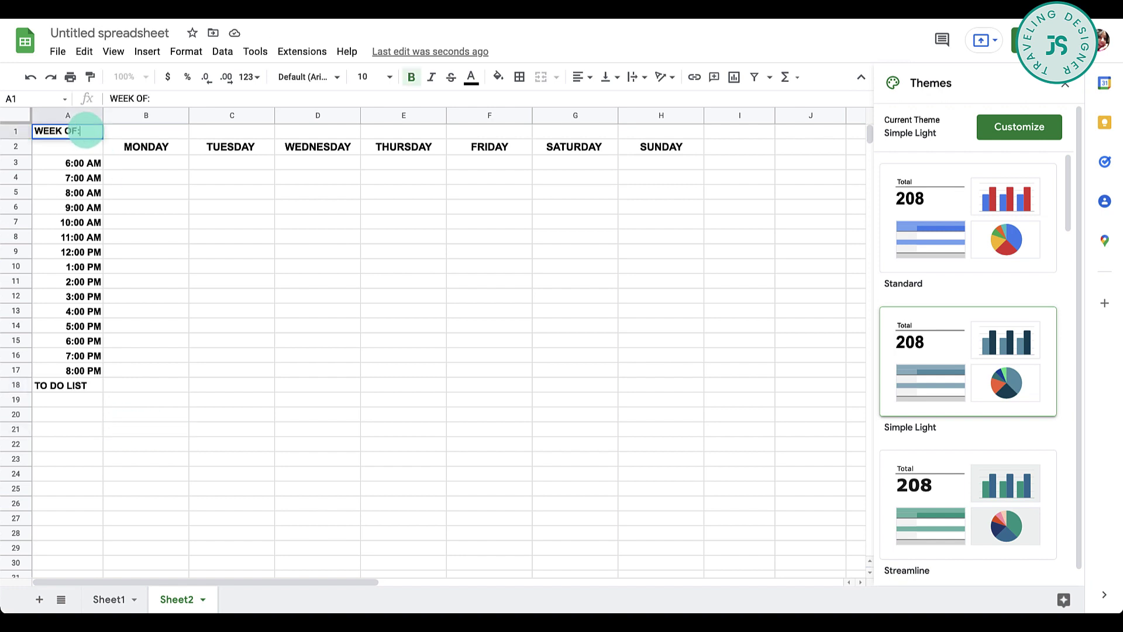
pyautogui.click(232, 237)
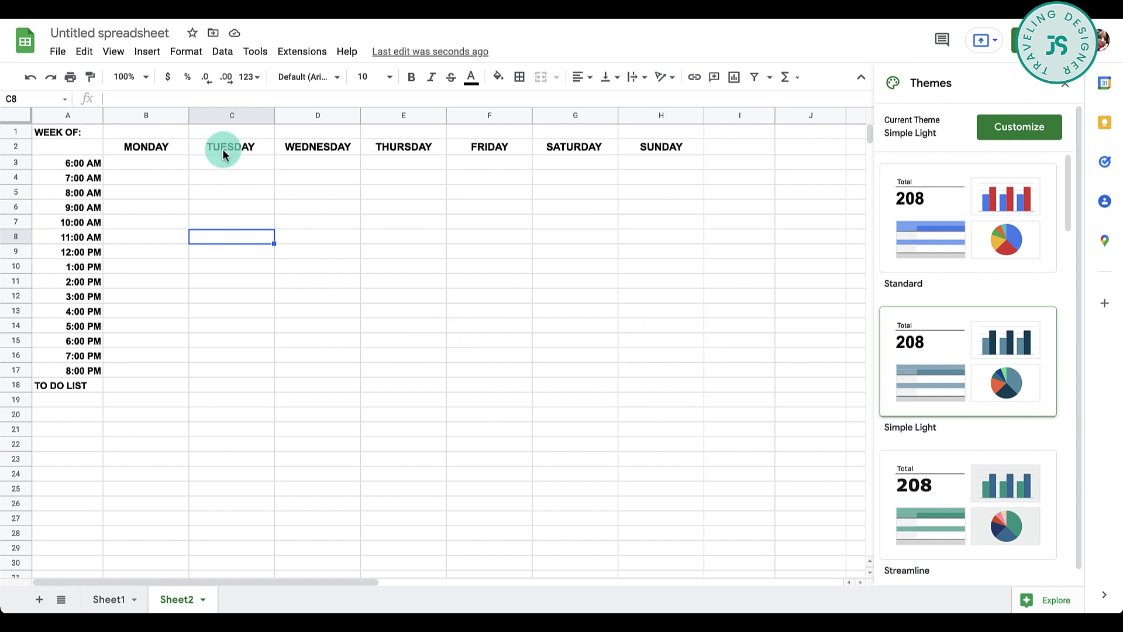
# Add borders around every cell of the planner range A2:H24
pyautogui.moveTo(67, 146)
pyautogui.mouseDown()
pyautogui.moveTo(659, 401)
pyautogui.moveTo(677, 479)
pyautogui.mouseUp()
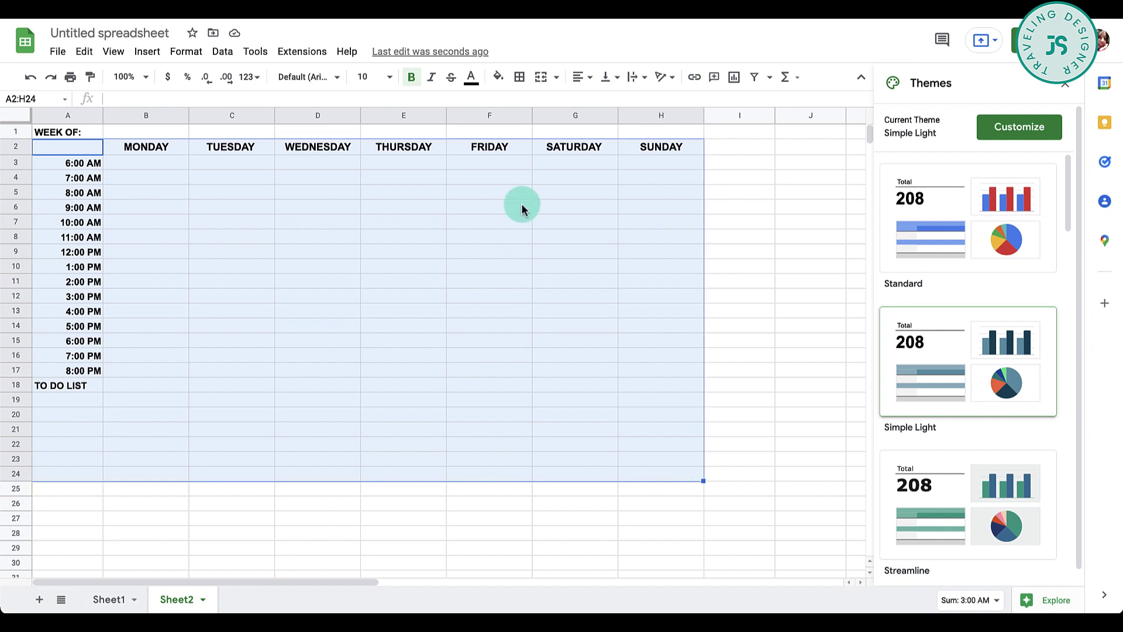
pyautogui.click(520, 78)
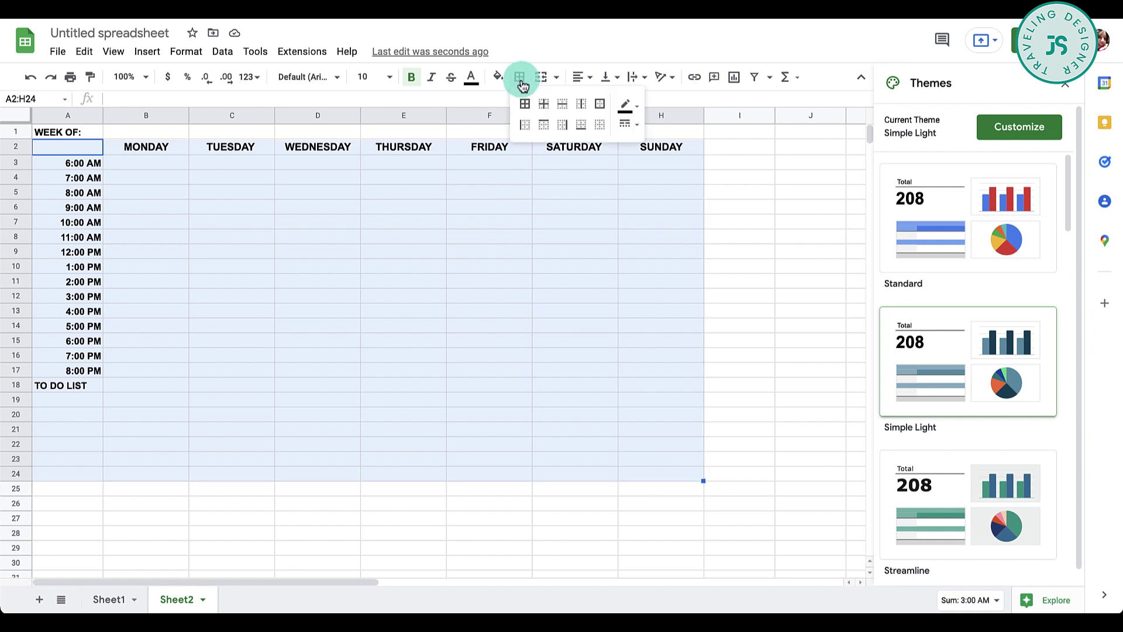
pyautogui.click(525, 105)
pyautogui.click(636, 107)
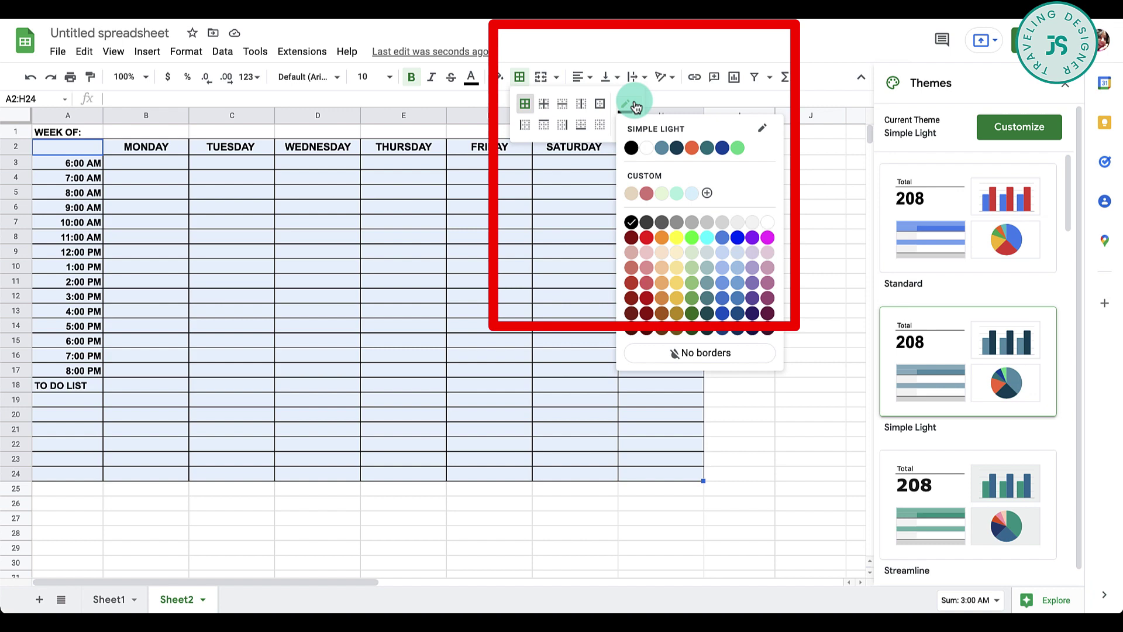
pyautogui.click(661, 194)
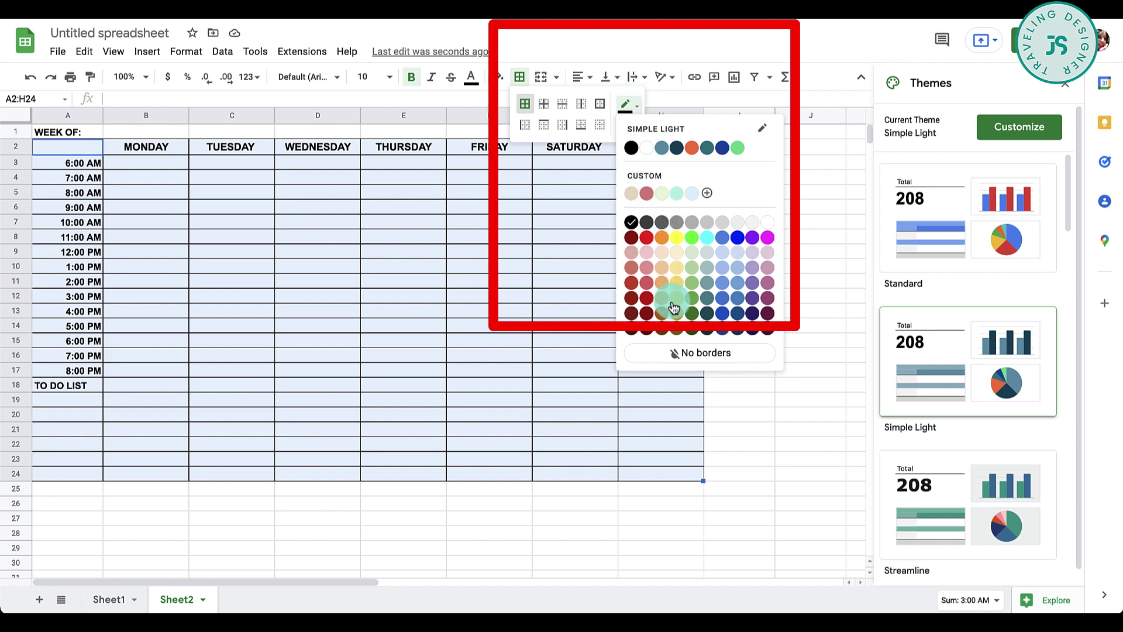
# Try thicker and dotted border styles, settling on thin solid lines
pyautogui.click(632, 106)
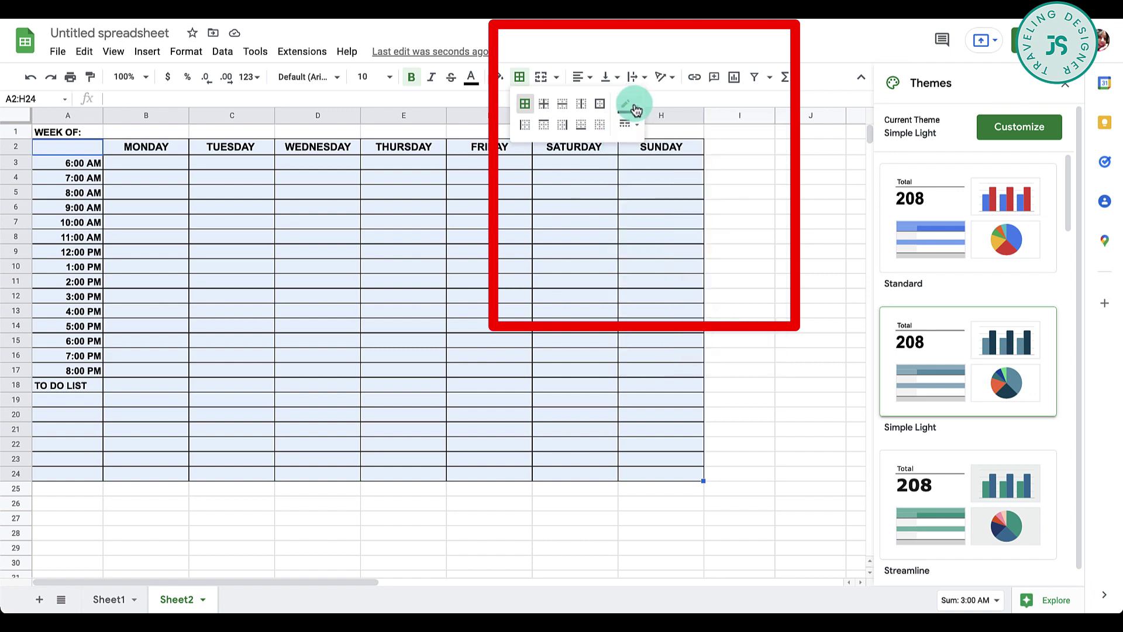
pyautogui.click(634, 123)
pyautogui.click(661, 174)
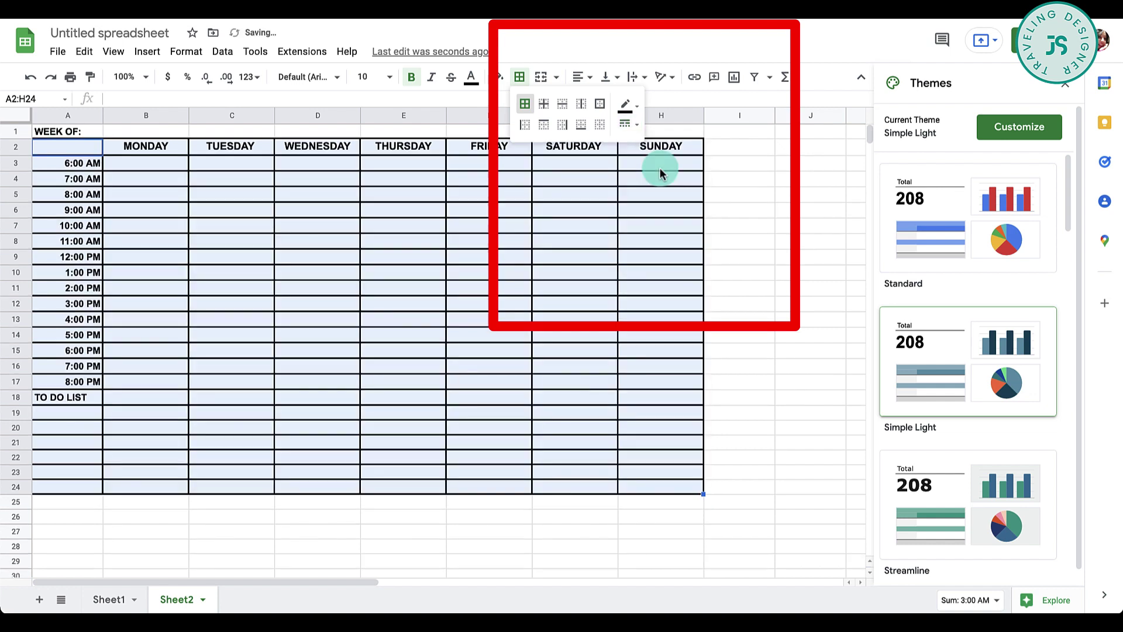
pyautogui.click(634, 123)
pyautogui.click(652, 175)
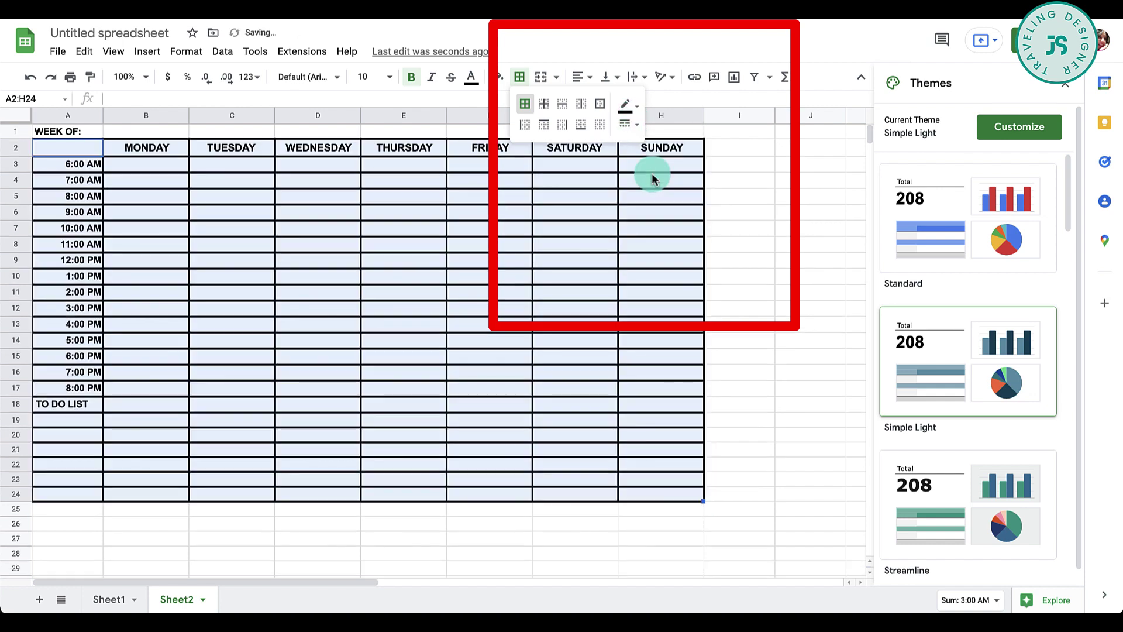
pyautogui.click(631, 124)
pyautogui.click(667, 200)
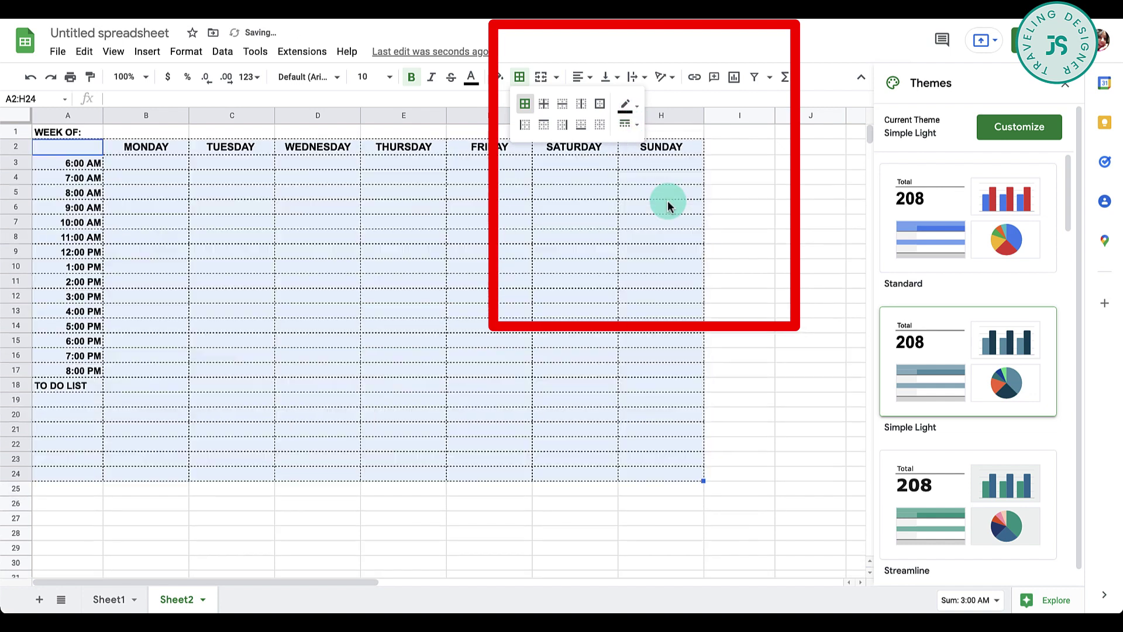
pyautogui.click(639, 128)
pyautogui.click(670, 150)
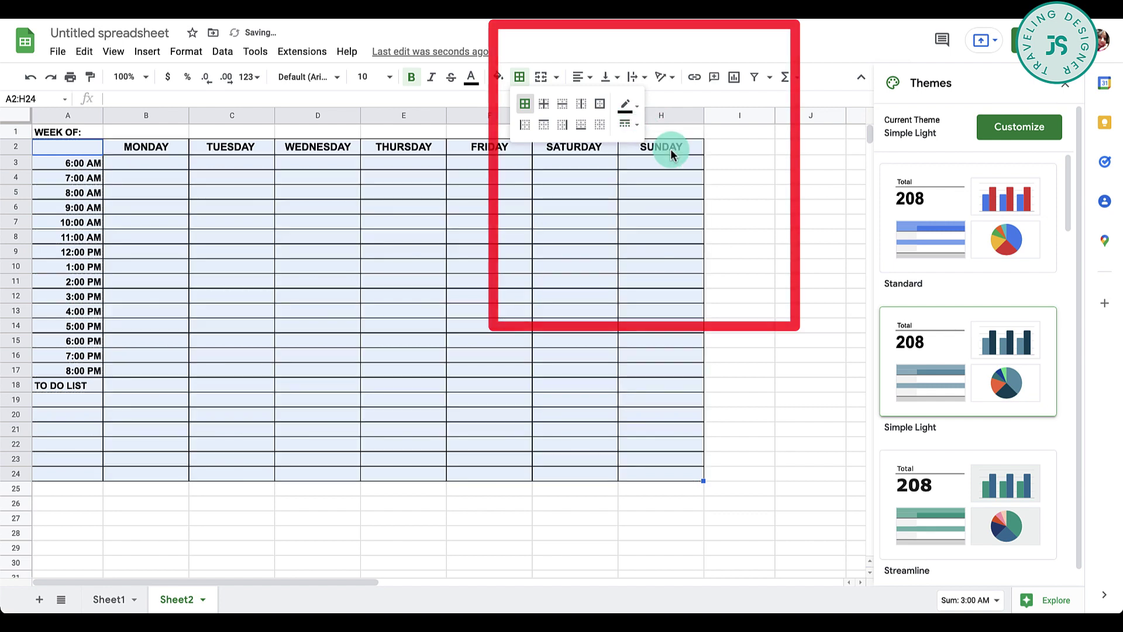
# Try a red border colour, then set the grid borders back to black
pyautogui.click(632, 111)
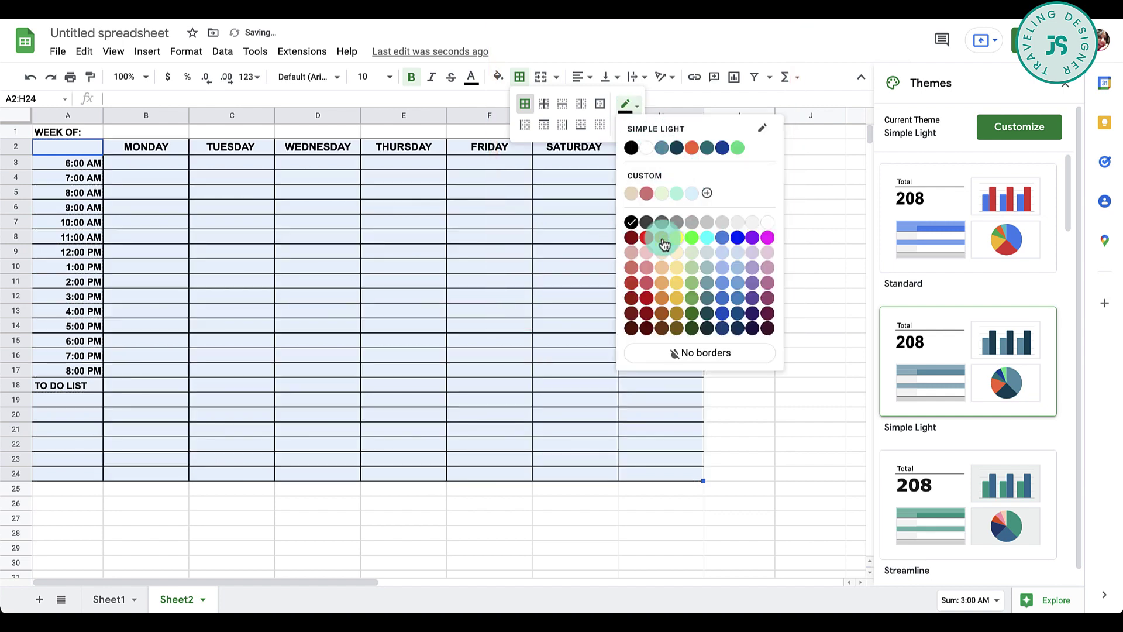
pyautogui.click(646, 237)
pyautogui.click(629, 107)
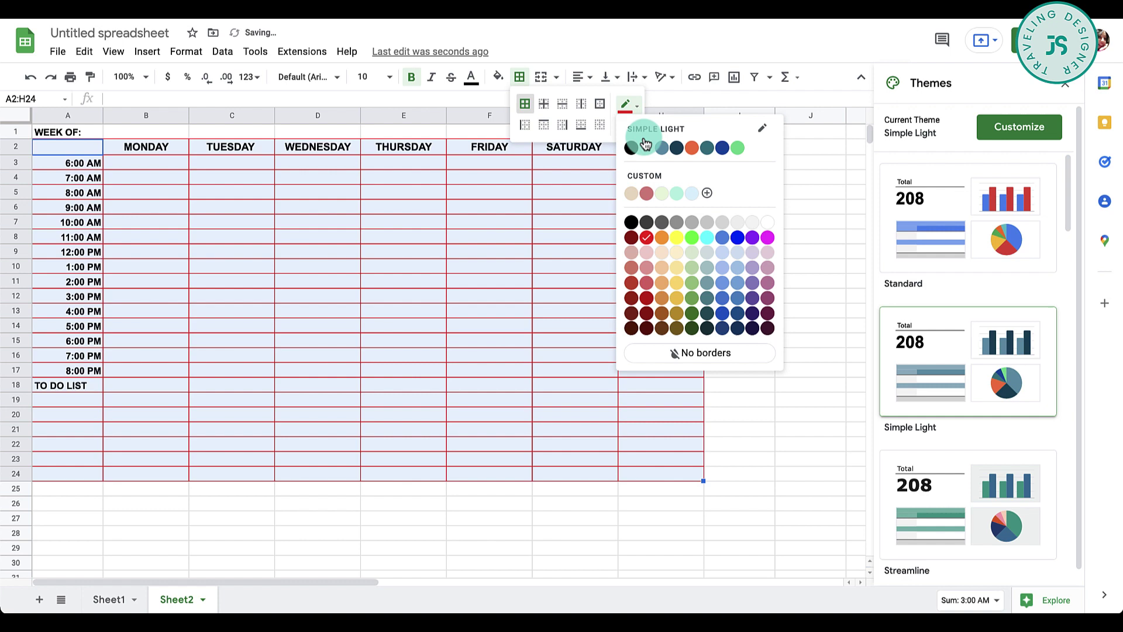
pyautogui.click(631, 146)
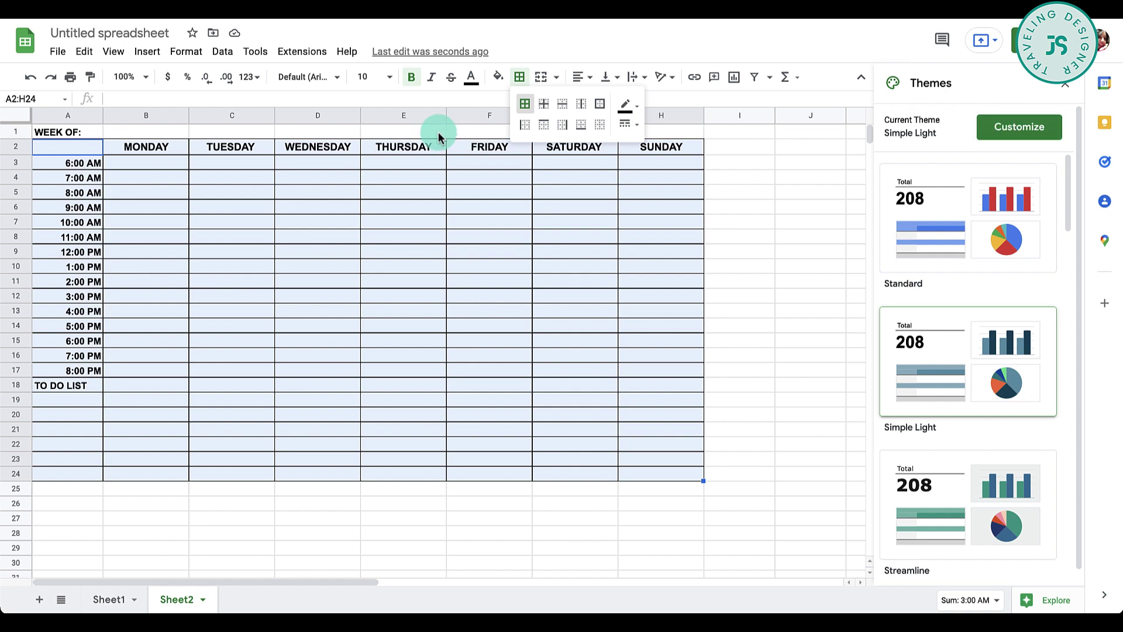
# Apply the Paradigm theme so the spreadsheet text uses a serif font
pyautogui.click(186, 51)
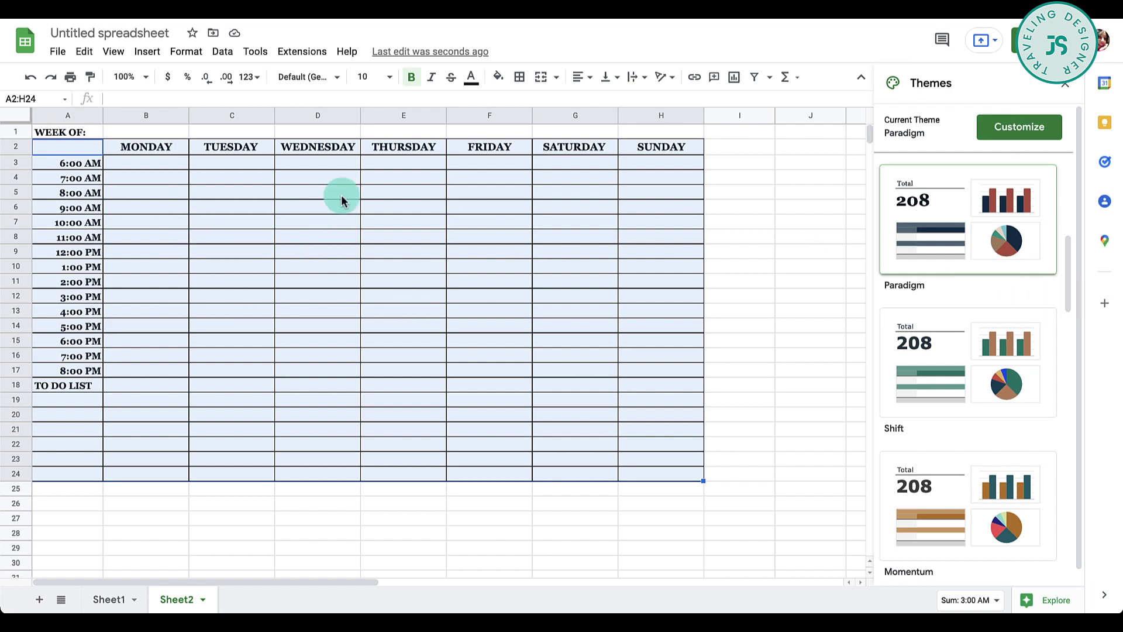
pyautogui.click(440, 240)
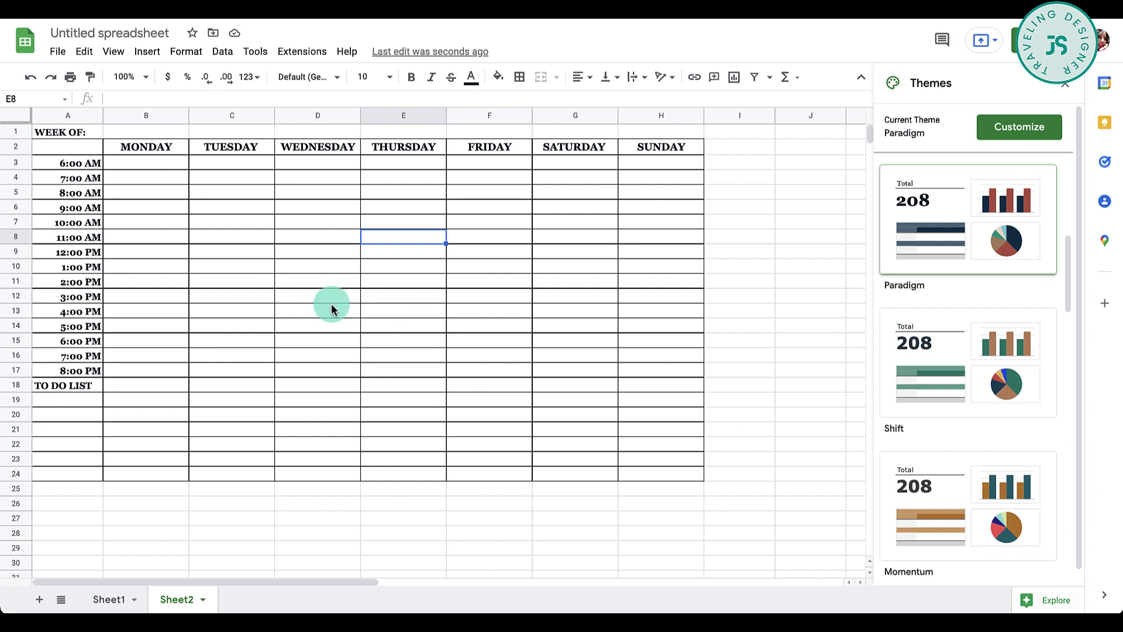
pyautogui.click(139, 147)
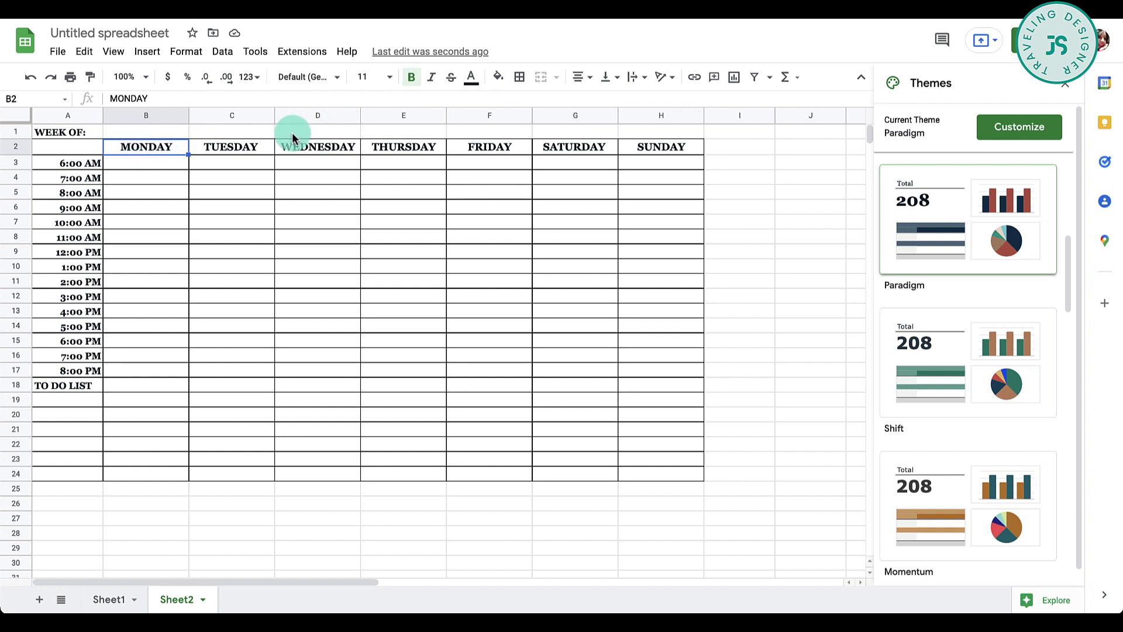
# Try an orange MONDAY fill and a lavender TUESDAY fill with blue text, then undo them
pyautogui.click(498, 77)
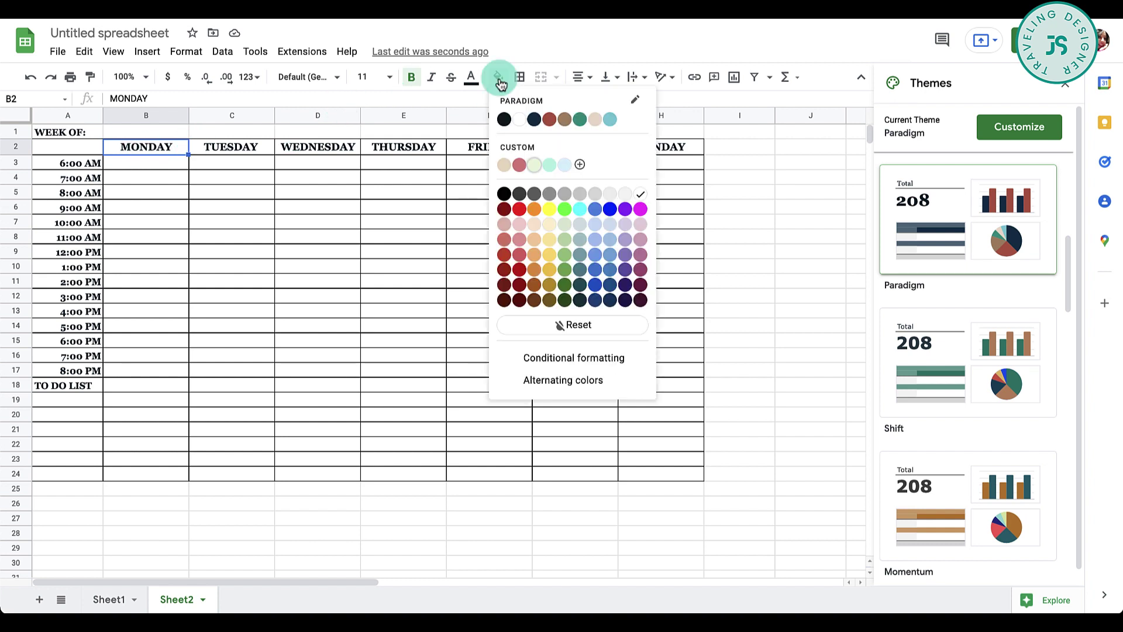
pyautogui.click(534, 225)
pyautogui.click(225, 147)
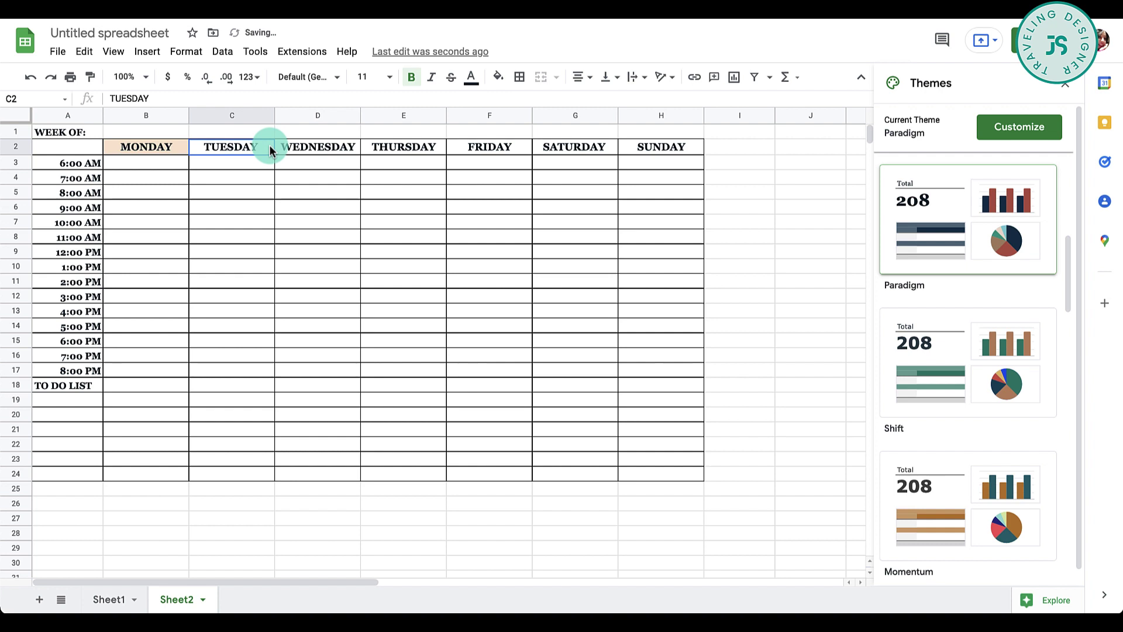
pyautogui.click(472, 78)
pyautogui.click(561, 215)
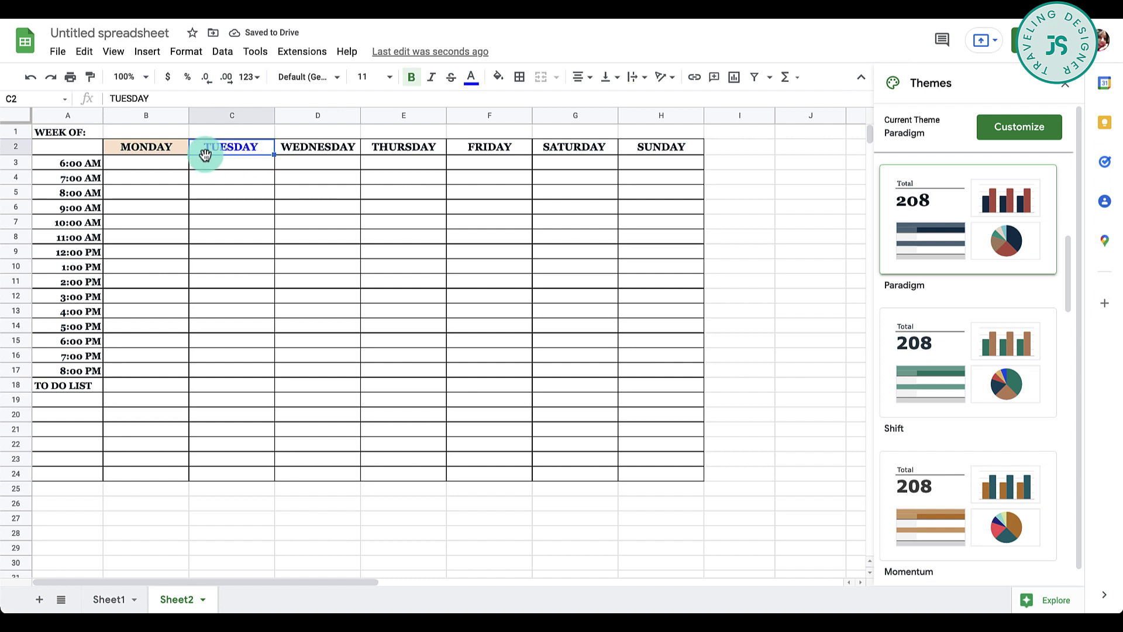
pyautogui.click(498, 76)
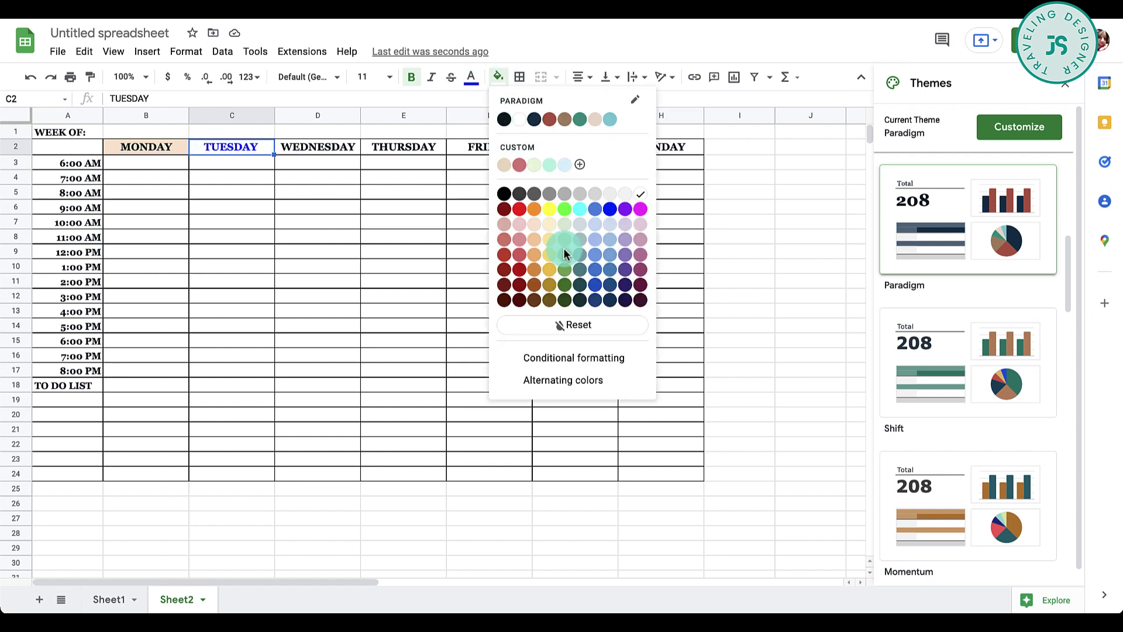
pyautogui.click(625, 225)
pyautogui.click(320, 268)
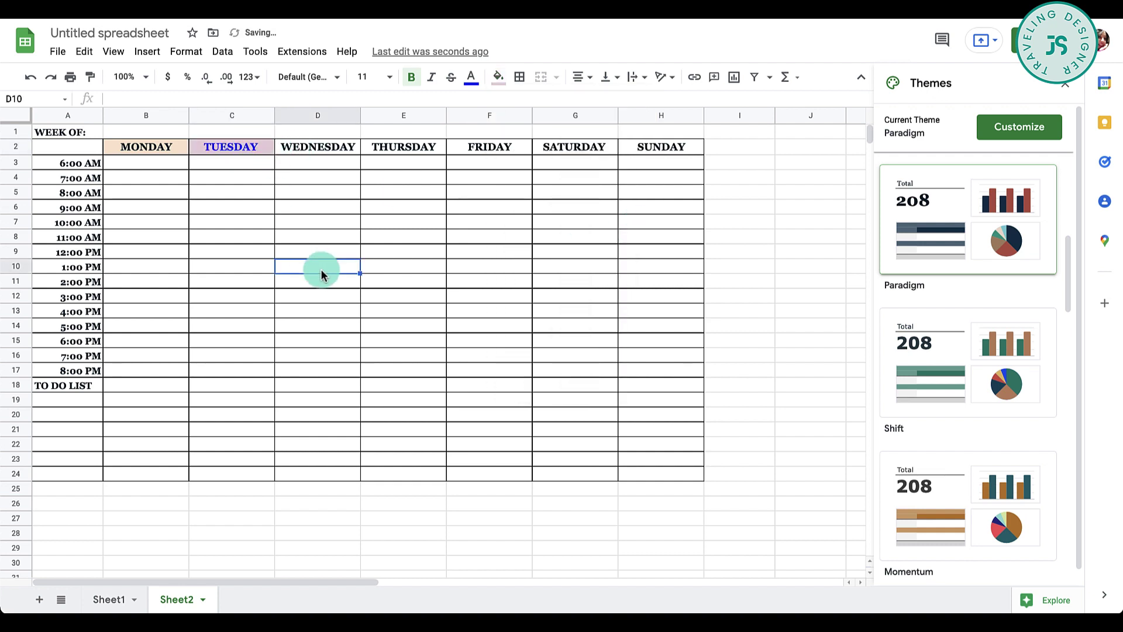
pyautogui.click(230, 151)
pyautogui.hotkey('ctrl', 'z')
pyautogui.hotkey('ctrl', 'z')
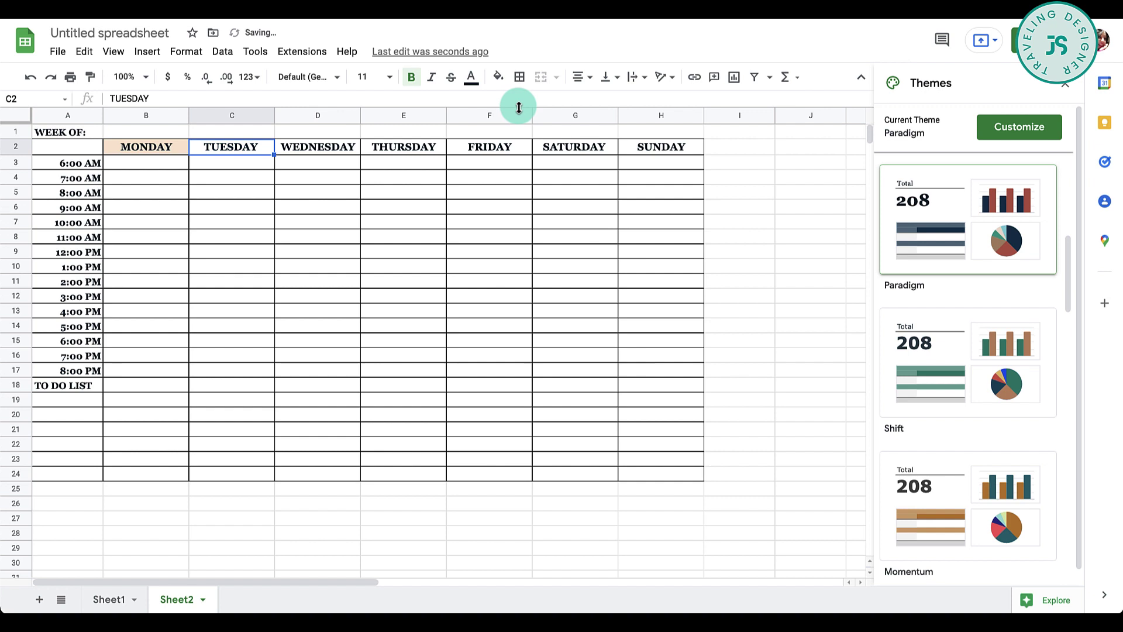
pyautogui.hotkey('ctrl', 'z')
# Fill the MONDAY header light yellow and the TUESDAY header light orange
pyautogui.click(498, 77)
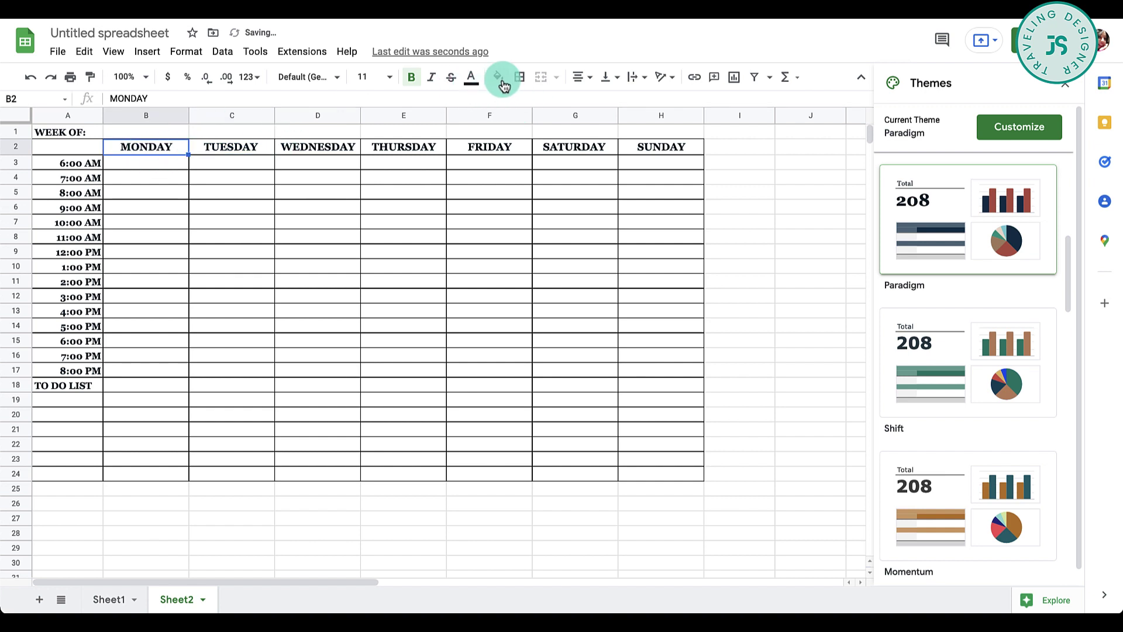
pyautogui.click(550, 225)
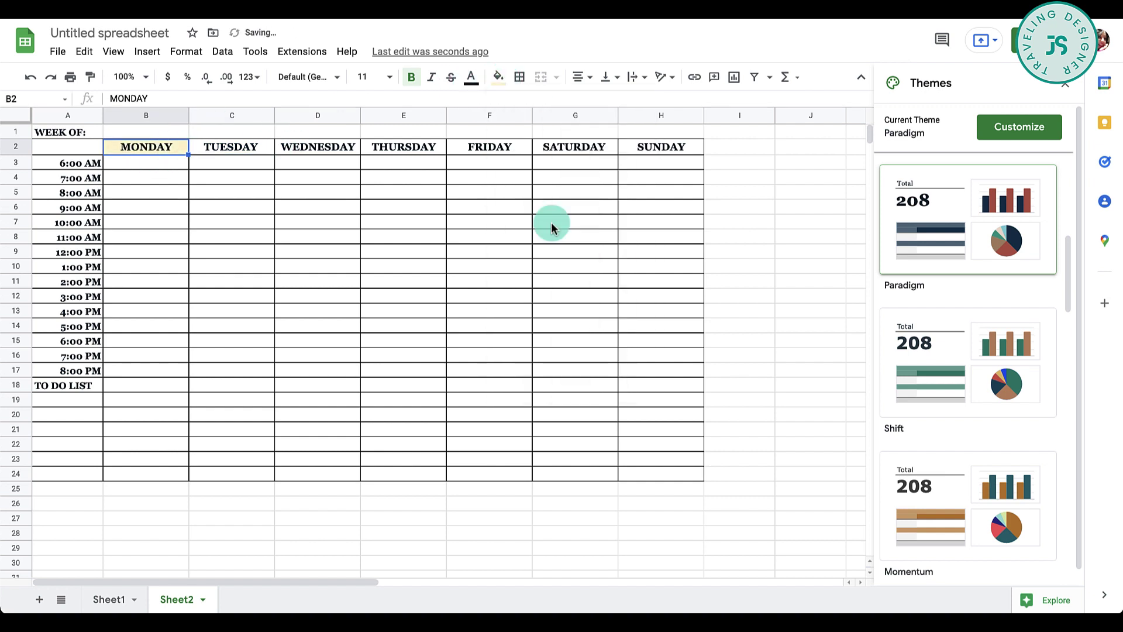
pyautogui.click(234, 147)
pyautogui.click(497, 77)
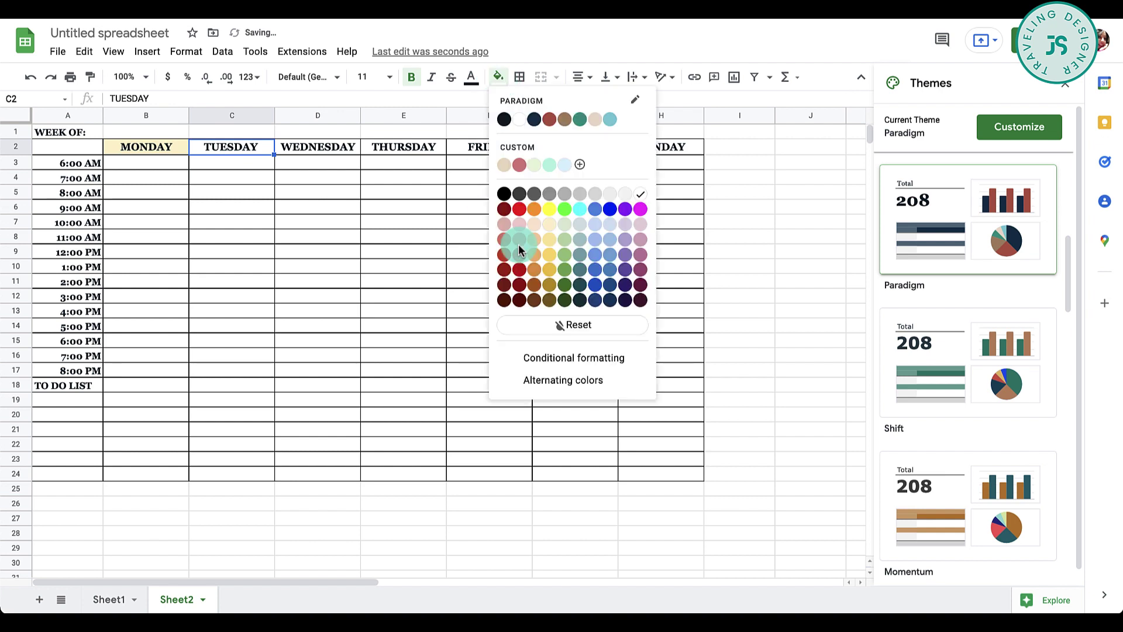
pyautogui.click(536, 231)
pyautogui.click(318, 146)
pyautogui.click(498, 77)
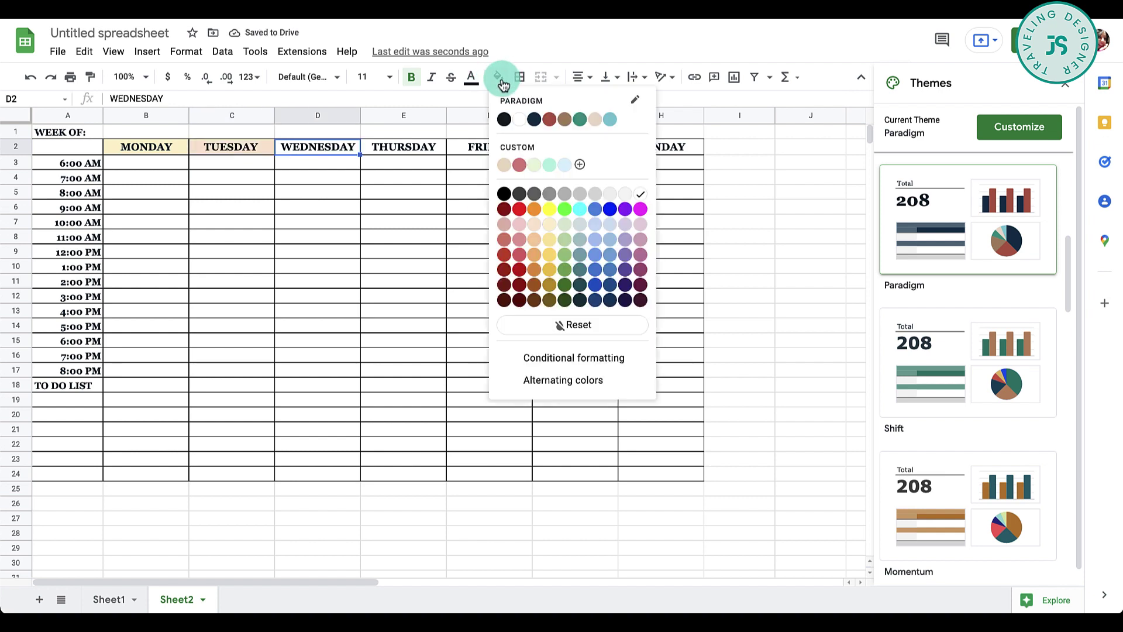
# Fill the WEDNESDAY header D2 with the custom pink colour #e08686
pyautogui.click(581, 168)
pyautogui.click(509, 258)
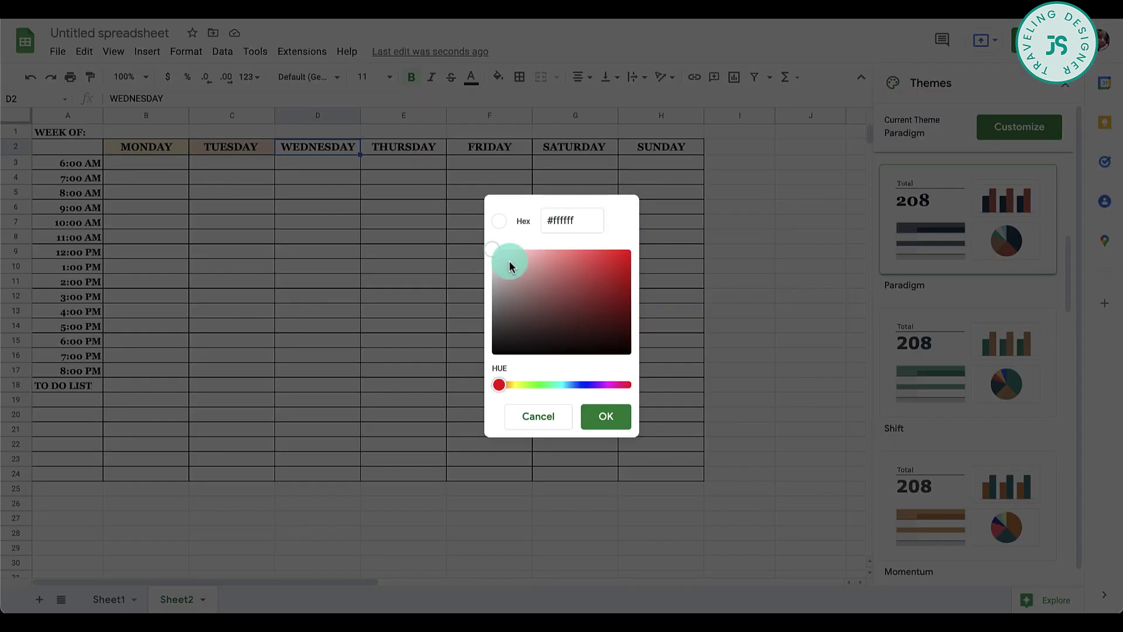
pyautogui.click(571, 257)
pyautogui.click(548, 262)
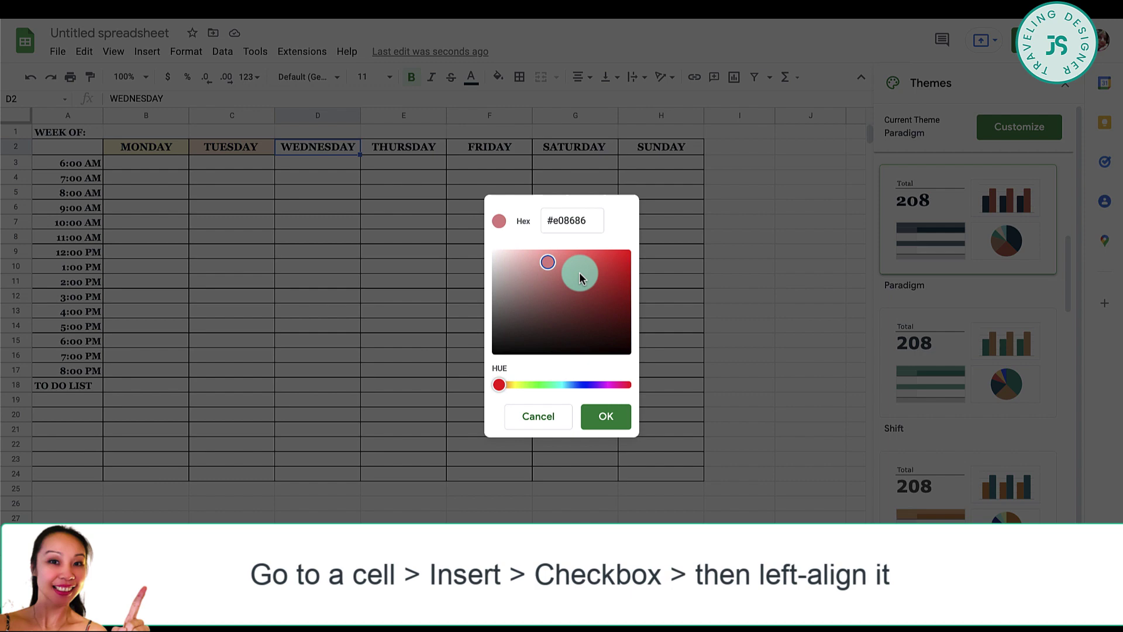
pyautogui.click(587, 219)
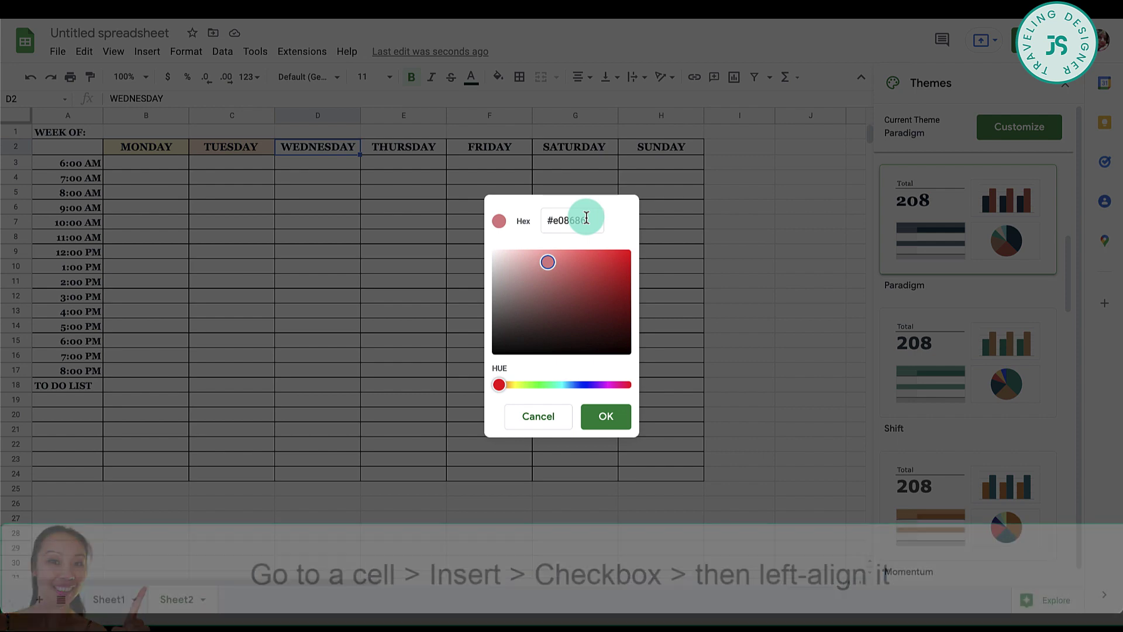
pyautogui.moveTo(587, 219)
pyautogui.mouseDown()
pyautogui.moveTo(557, 226)
pyautogui.moveTo(576, 222)
pyautogui.mouseUp()
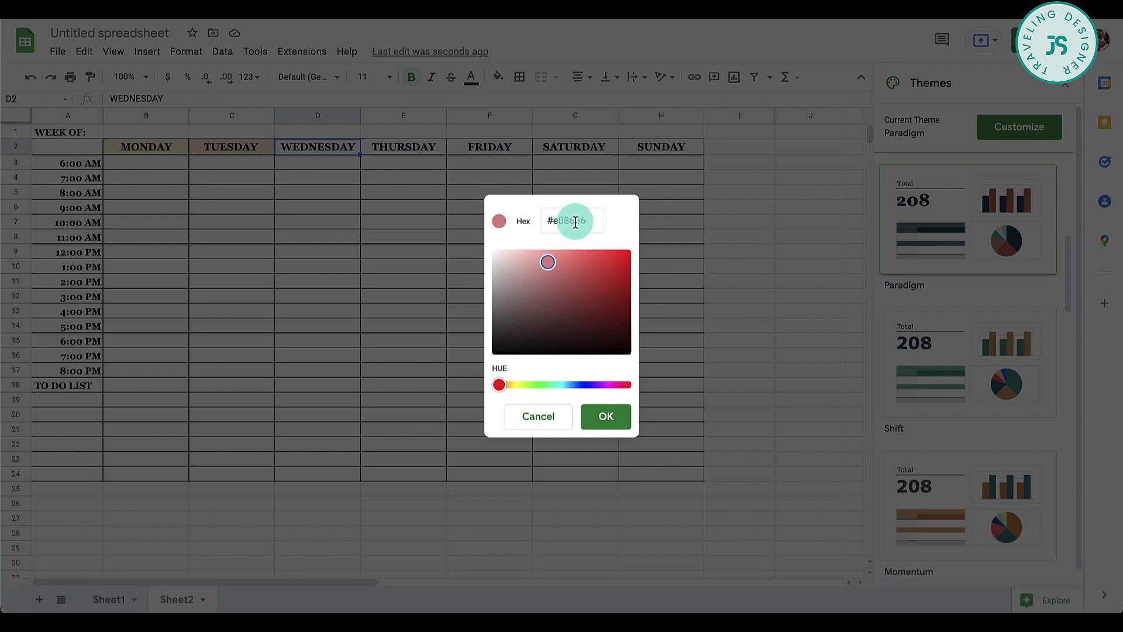
pyautogui.click(595, 426)
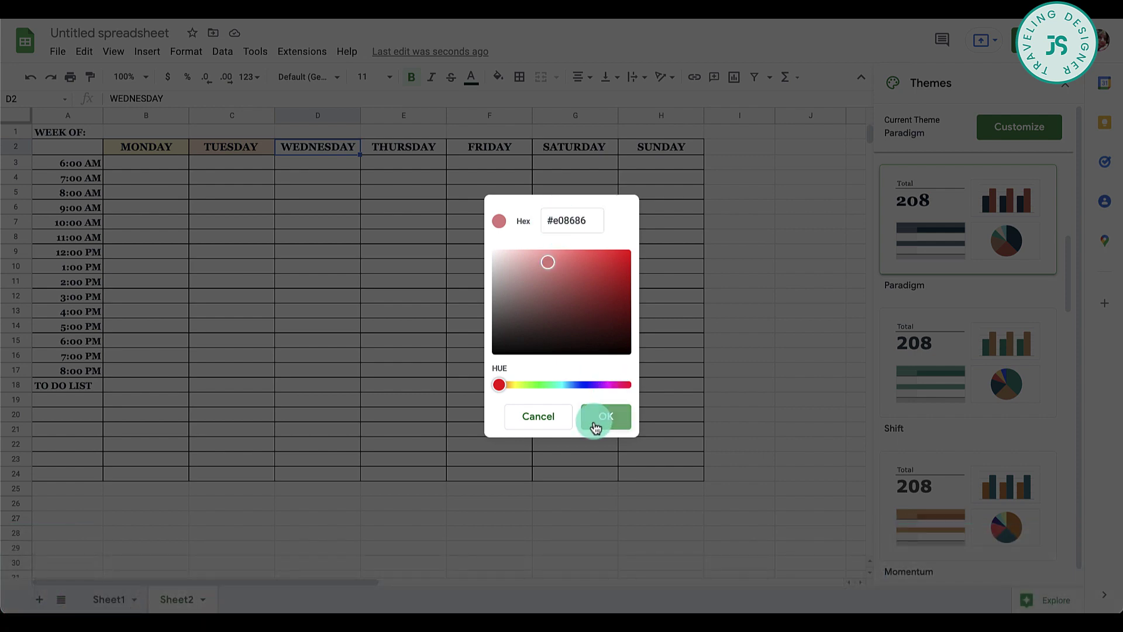
pyautogui.click(377, 146)
pyautogui.click(337, 146)
pyautogui.click(507, 83)
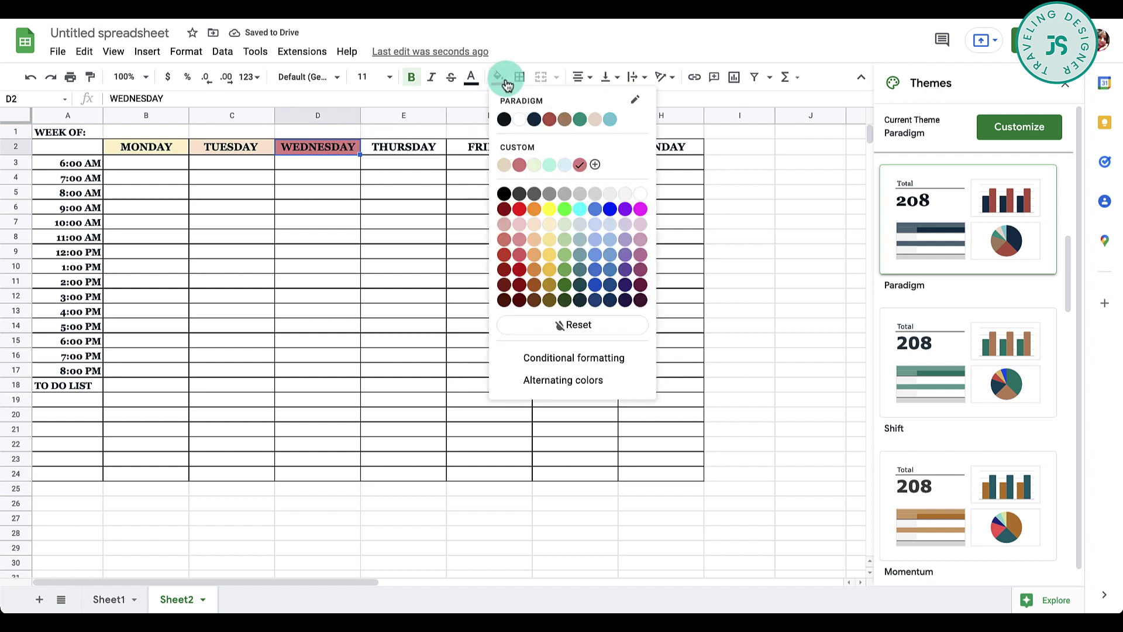
# Recolour the WEDNESDAY header and shade the 7:00 AM row across the week light grey
pyautogui.click(535, 224)
pyautogui.click(151, 176)
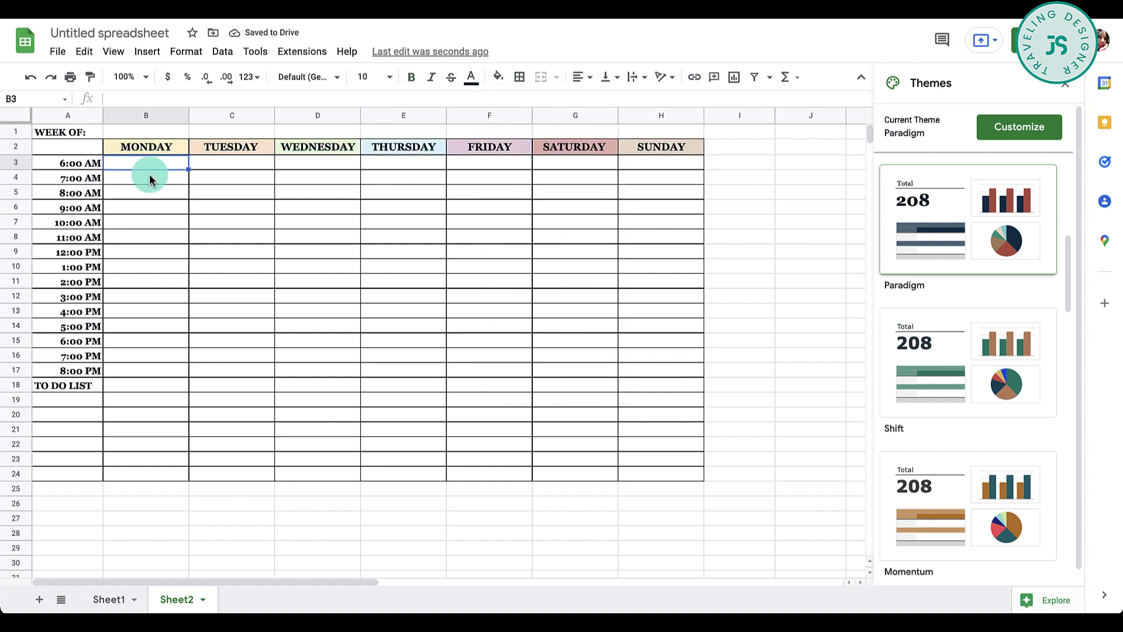
pyautogui.moveTo(150, 177); pyautogui.dragTo(673, 180)
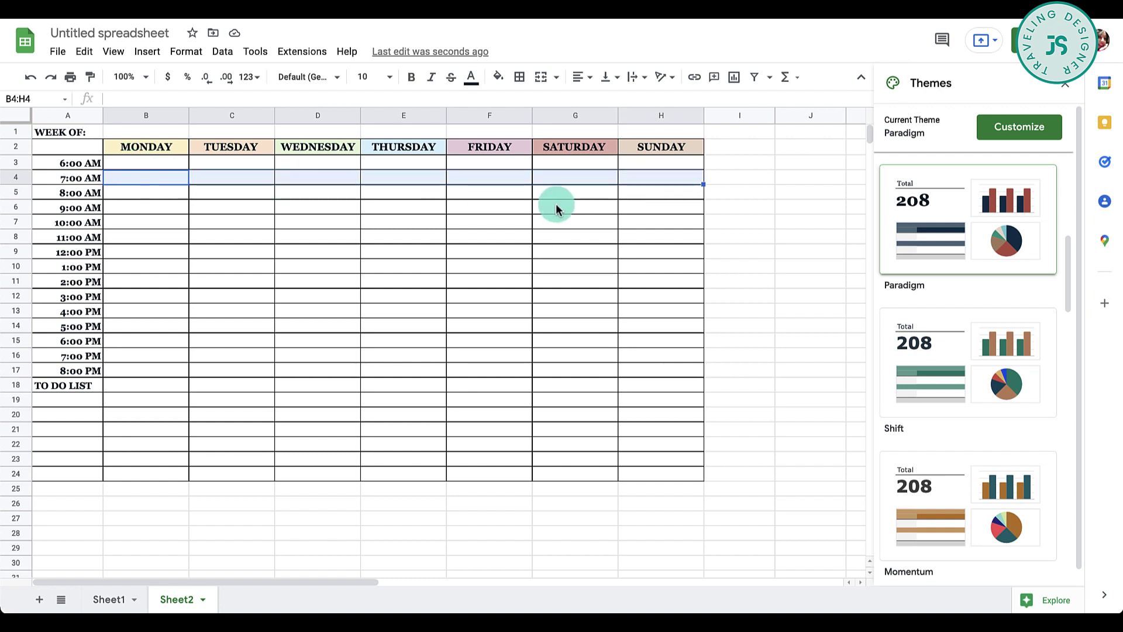
pyautogui.click(498, 76)
pyautogui.click(560, 258)
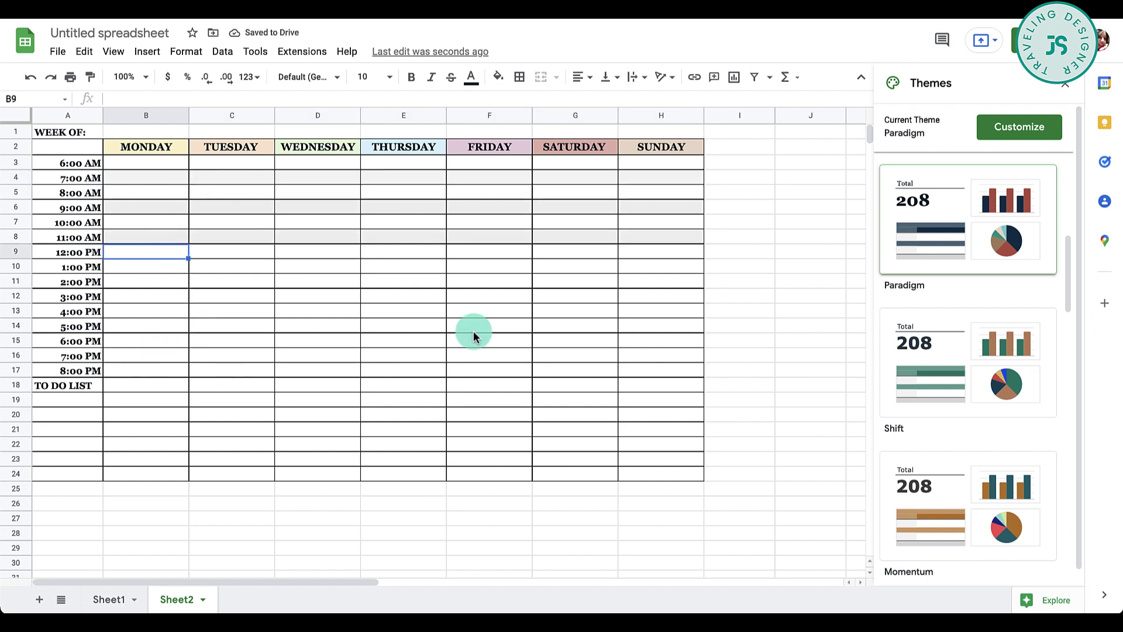
pyautogui.click(68, 385)
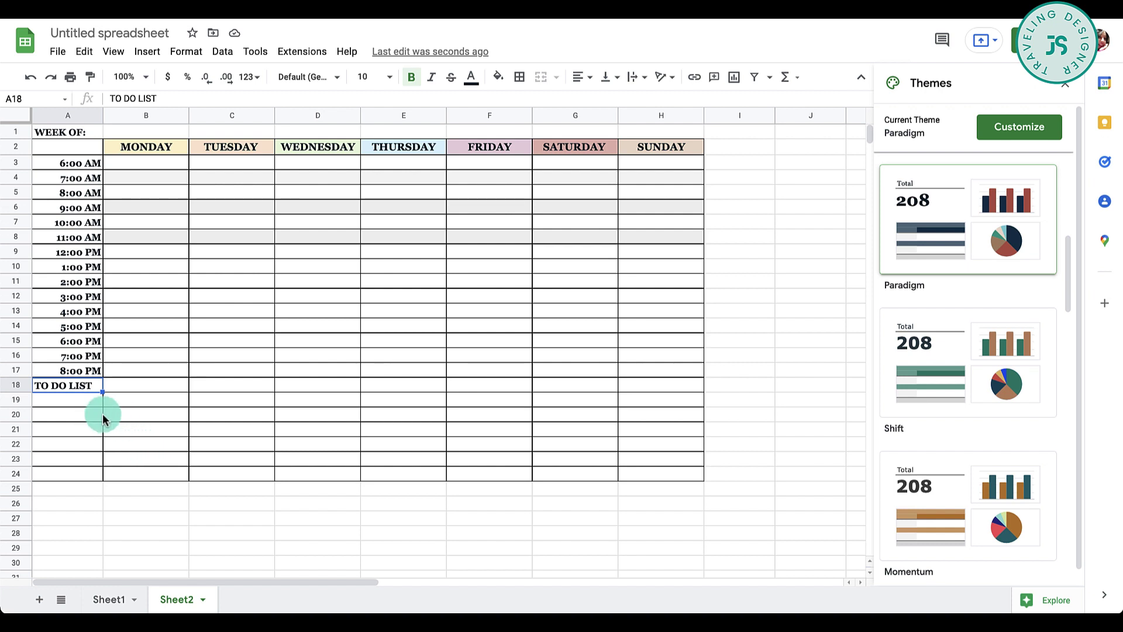
pyautogui.click(139, 387)
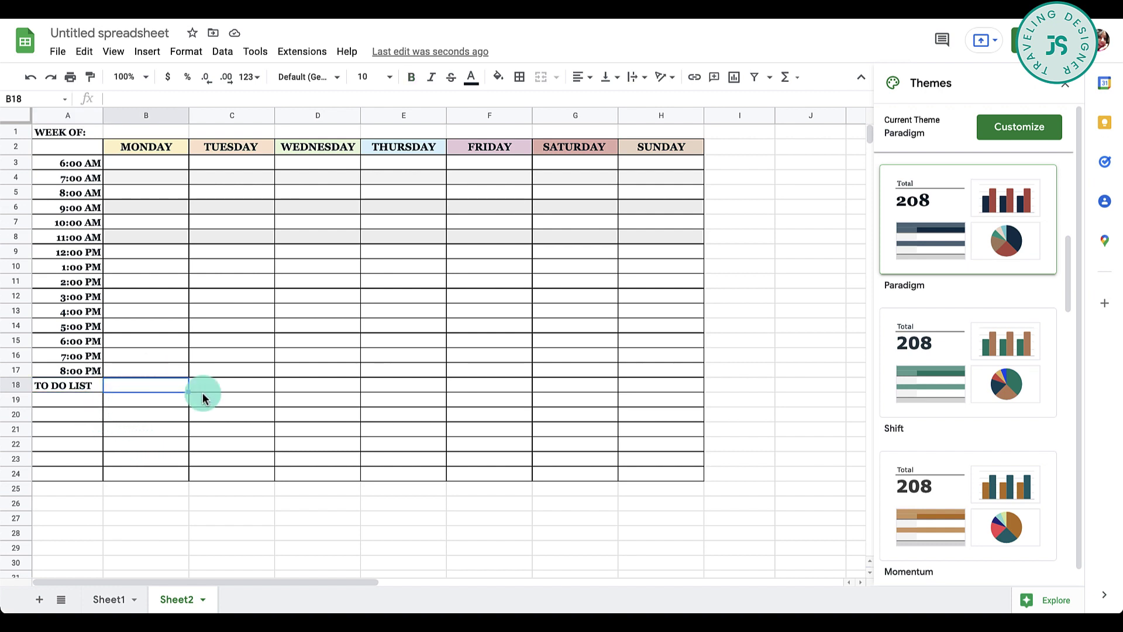
# Insert a left-aligned checkbox in B18 and check its underlying FALSE value
pyautogui.click(147, 53)
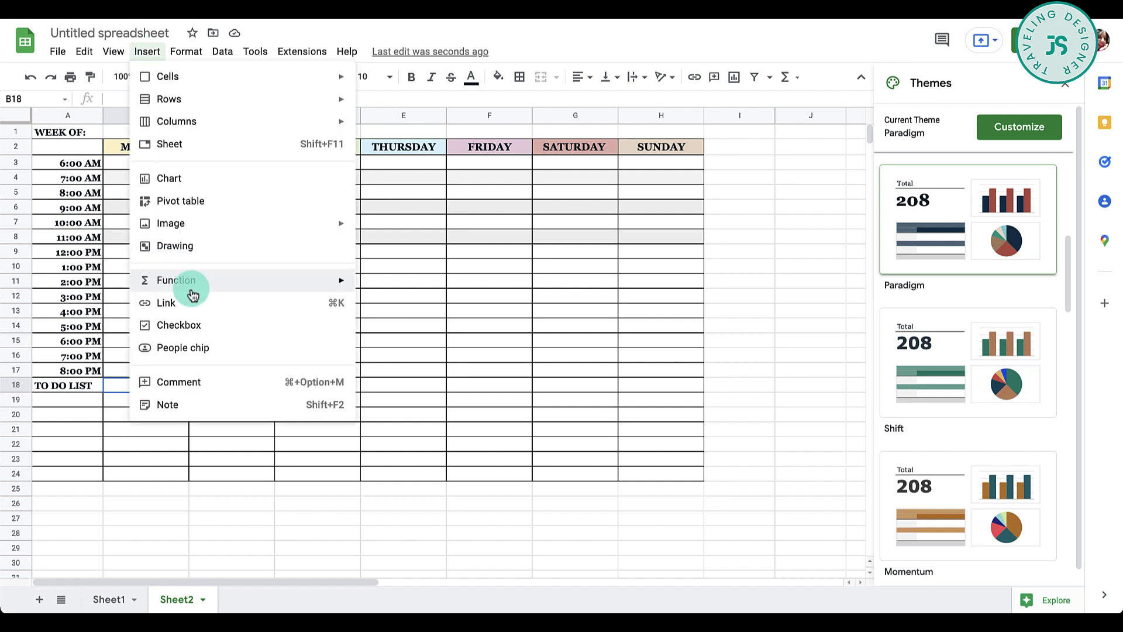
pyautogui.click(181, 326)
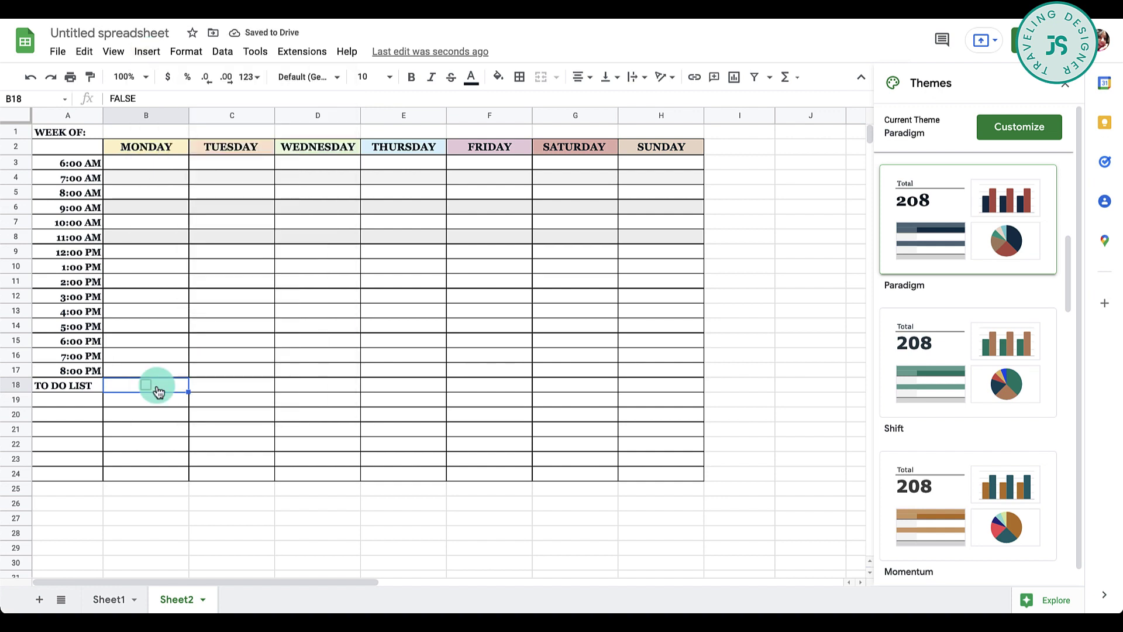
pyautogui.hotkey('ctrl', 'shift', 'l')
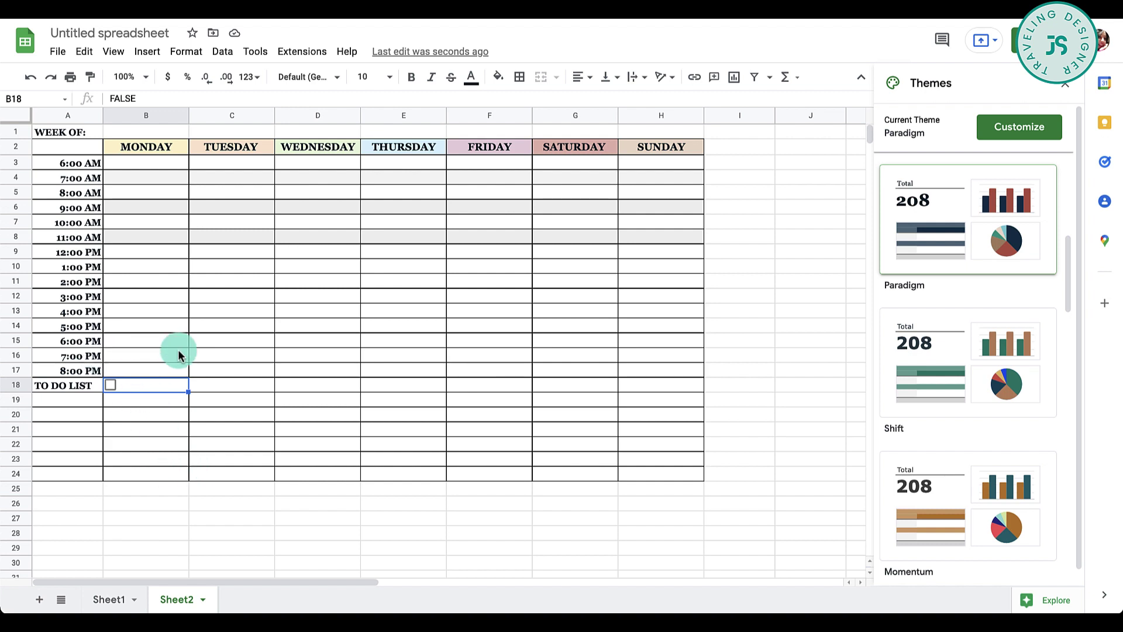
pyautogui.doubleClick(159, 387)
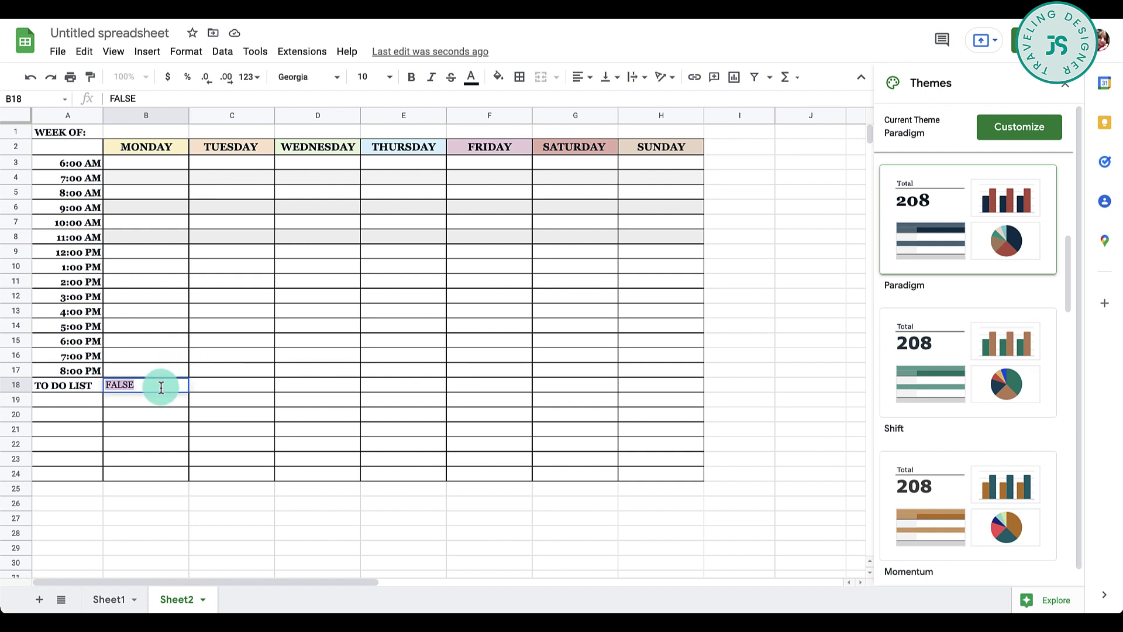
pyautogui.press('Escape')
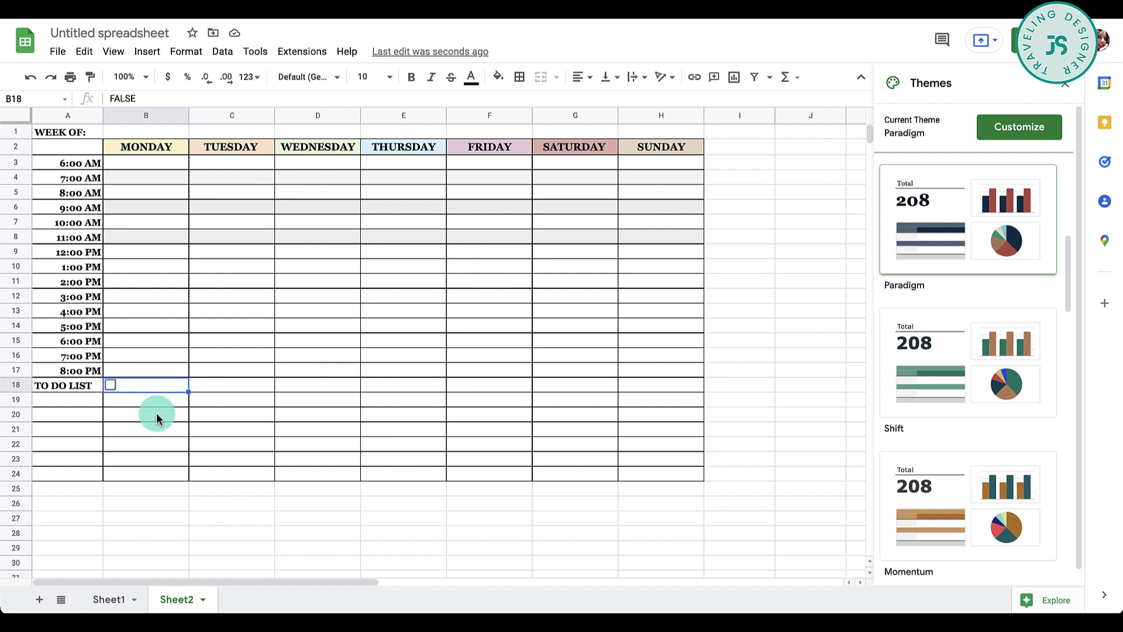
# Copy B18's checkbox down through B24 and across to column H, then select A18:A24
pyautogui.scroll(-1, 205, 466)
pyautogui.click(166, 381)
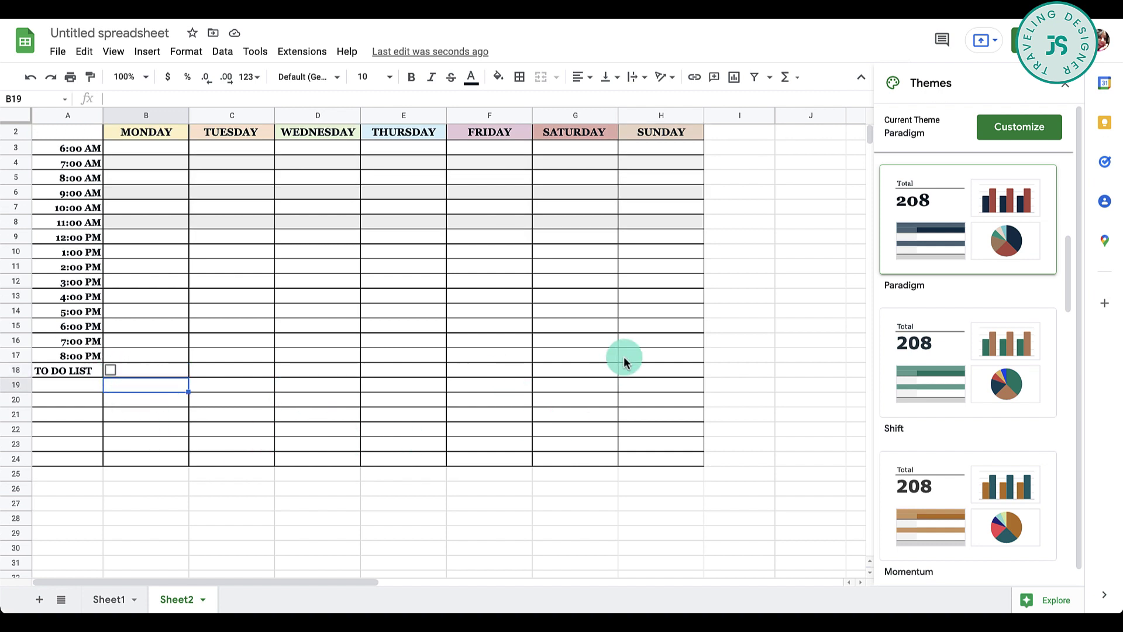
pyautogui.click(164, 371)
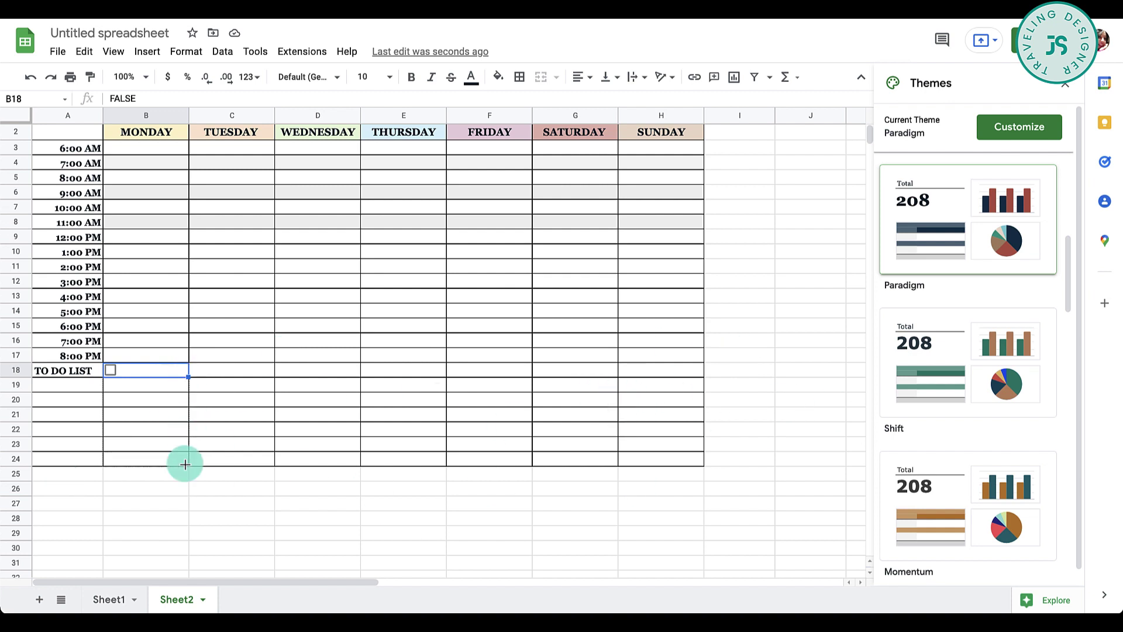
pyautogui.moveTo(186, 468); pyautogui.dragTo(182, 453)
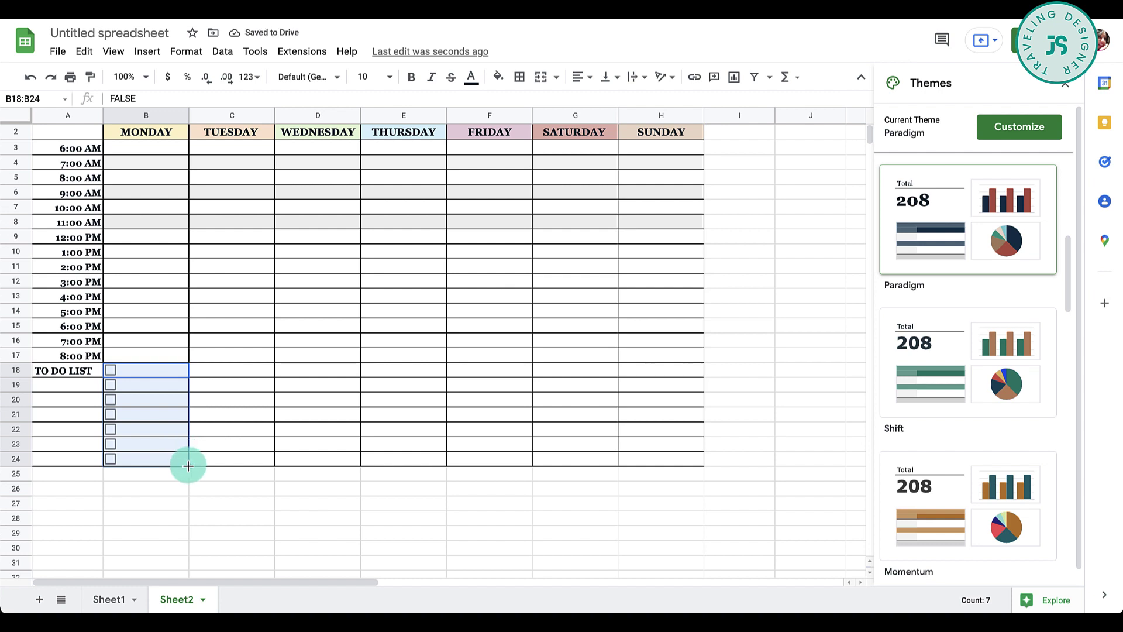
pyautogui.moveTo(413, 468); pyautogui.dragTo(696, 461)
pyautogui.click(65, 373)
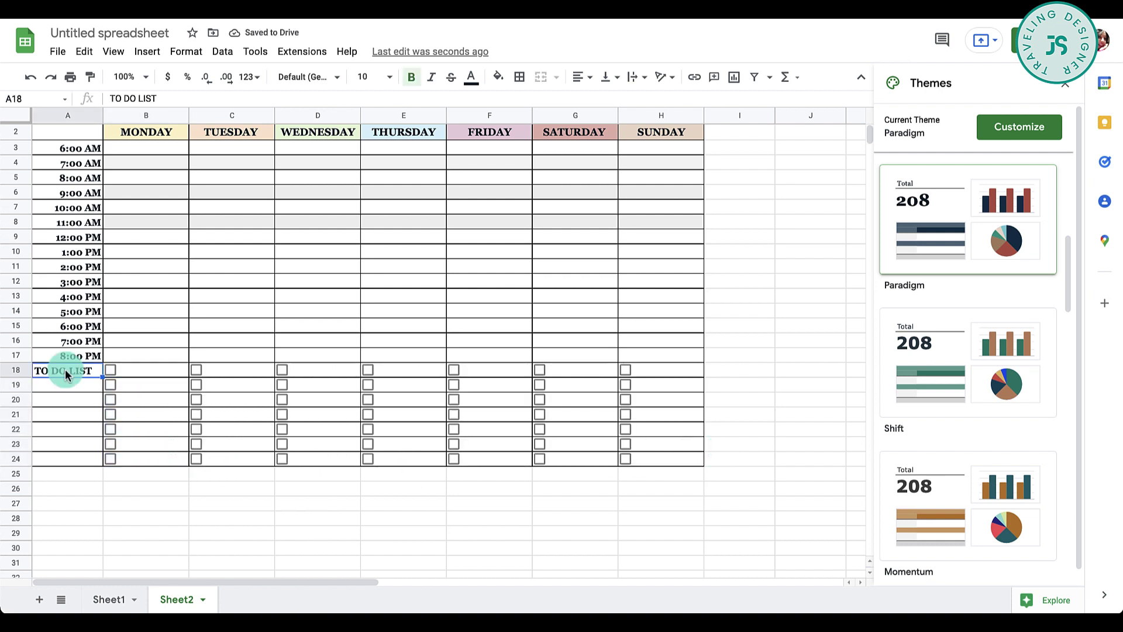
pyautogui.moveTo(83, 370); pyautogui.dragTo(84, 462)
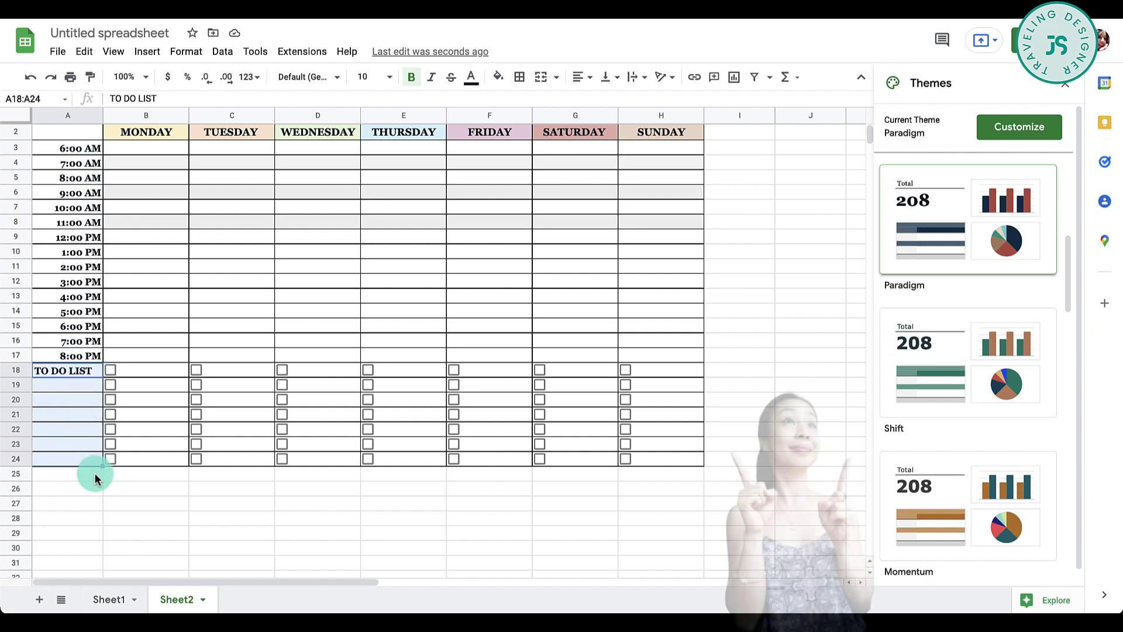
# Merge A18:A24 vertically with TO DO LIST centred, rotated upward, middle-aligned, at size 14
pyautogui.click(557, 80)
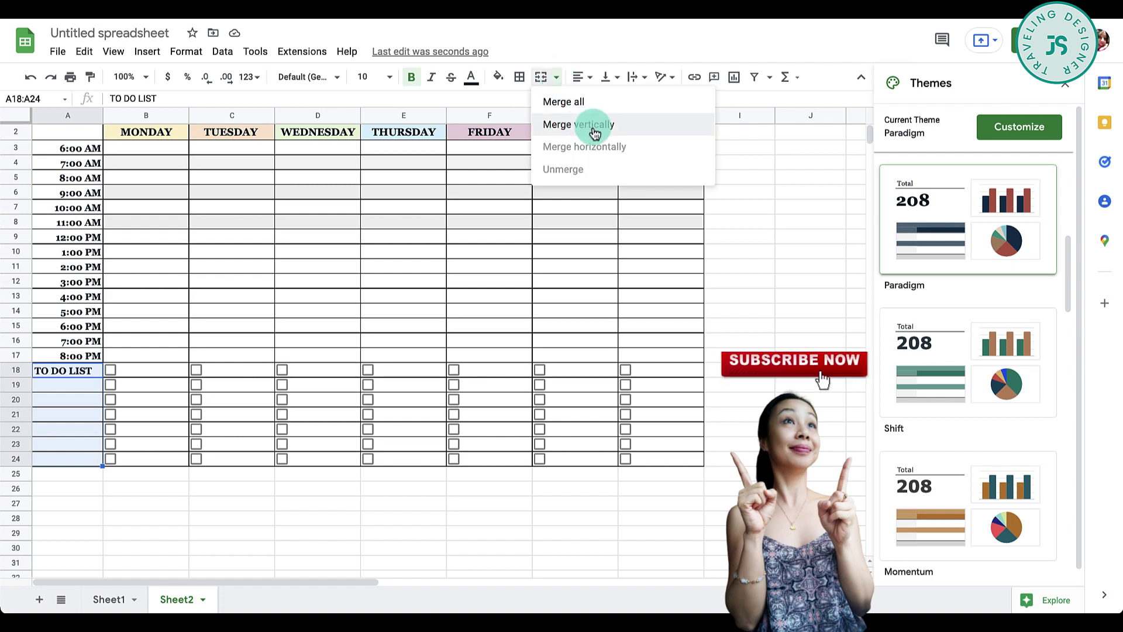
pyautogui.click(619, 133)
pyautogui.click(590, 76)
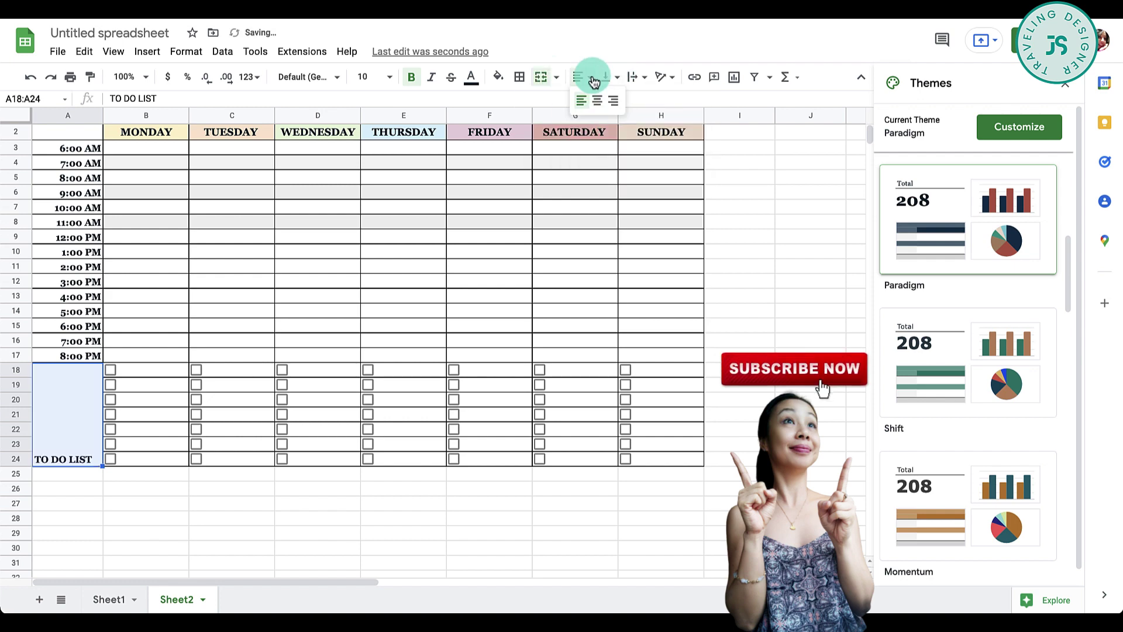
pyautogui.click(597, 98)
pyautogui.click(661, 77)
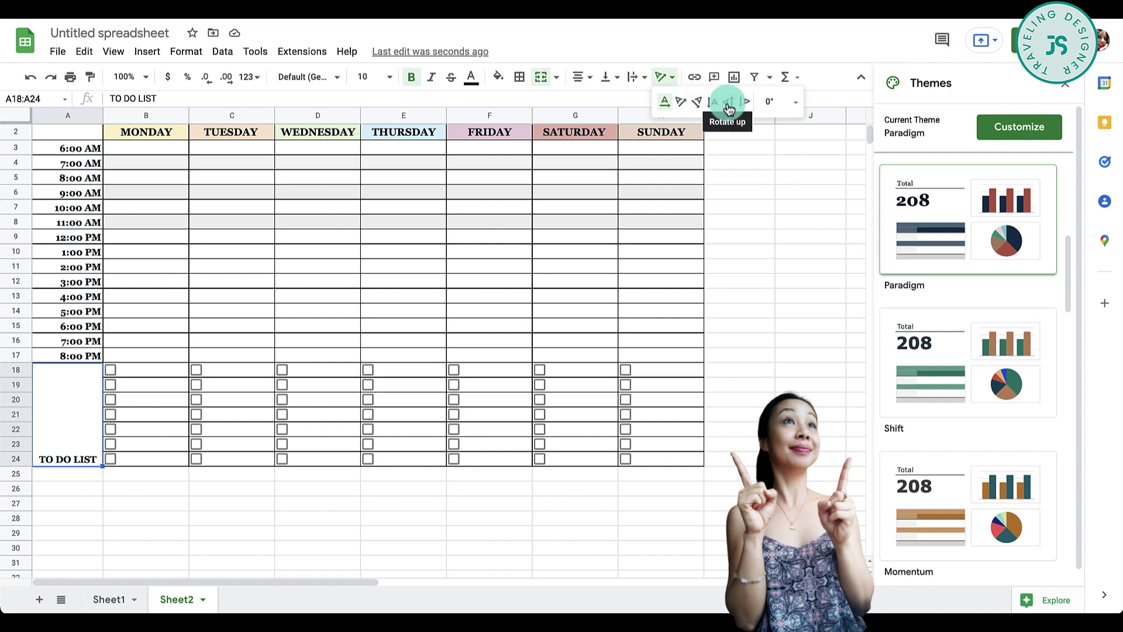
pyautogui.click(736, 103)
pyautogui.click(609, 77)
pyautogui.click(620, 98)
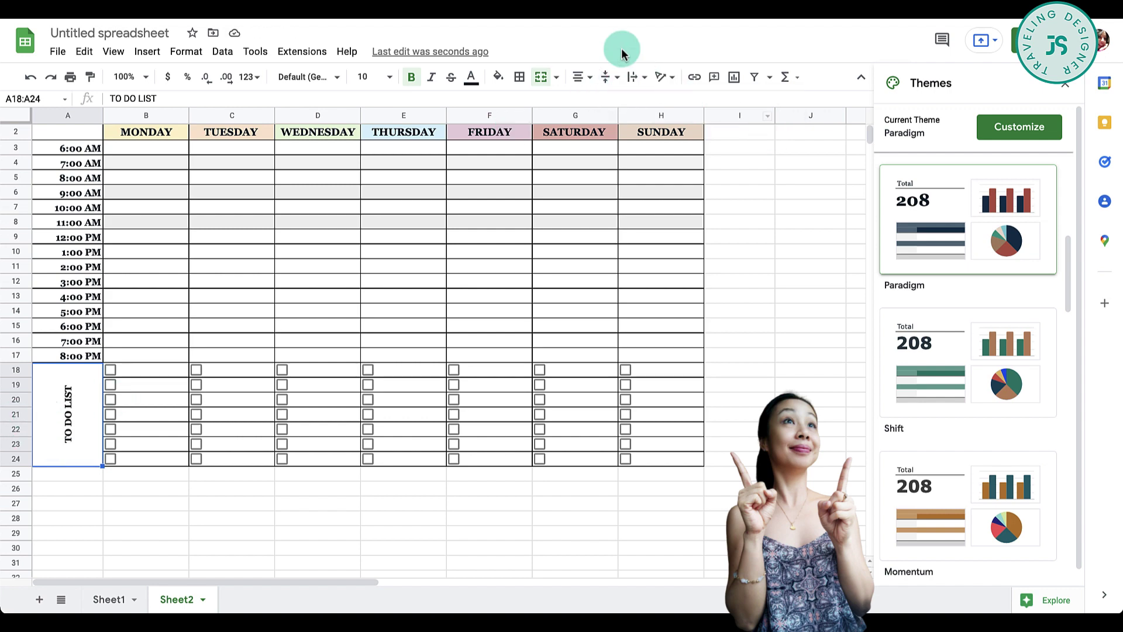
pyautogui.click(386, 77)
pyautogui.click(367, 261)
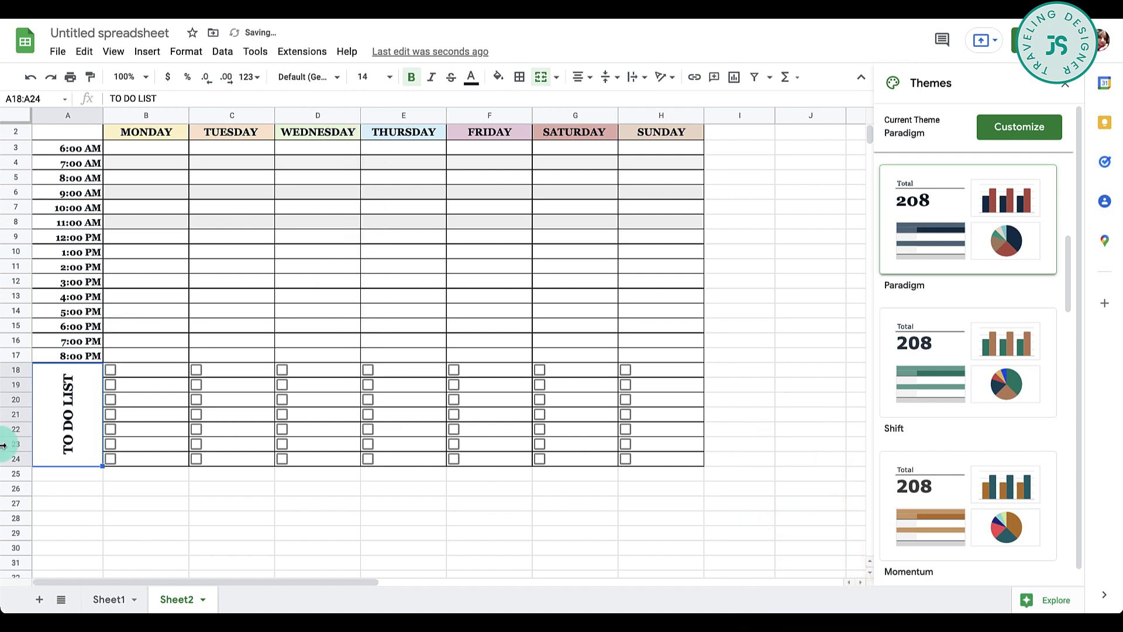
# Shade the to-do area A18:H24 with light peach fill
pyautogui.moveTo(88, 371); pyautogui.dragTo(679, 444)
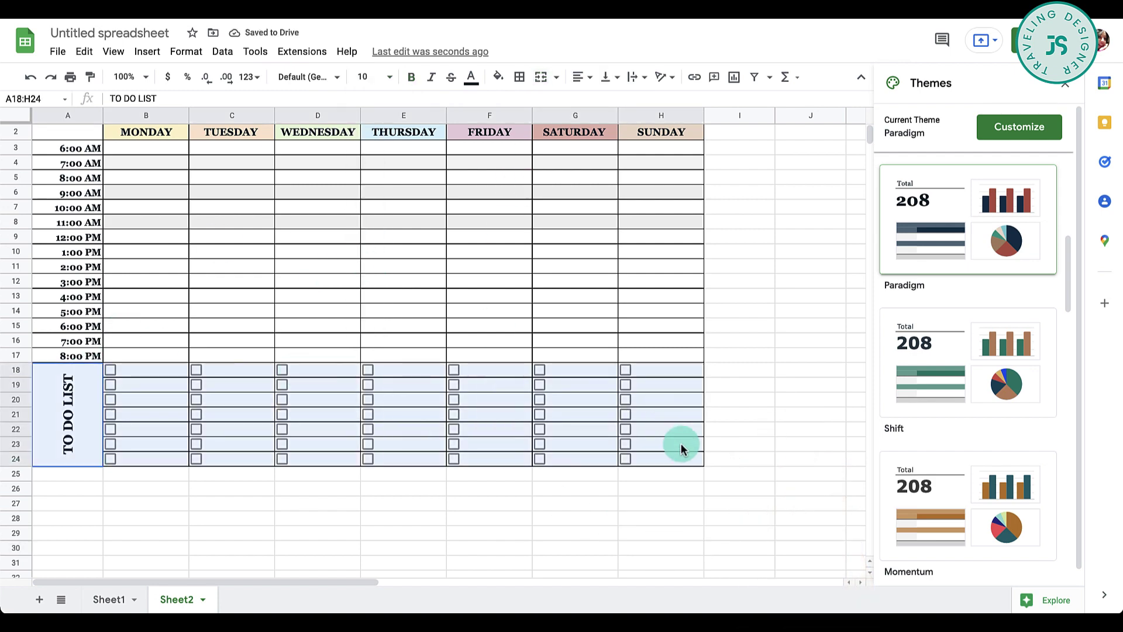
pyautogui.click(507, 85)
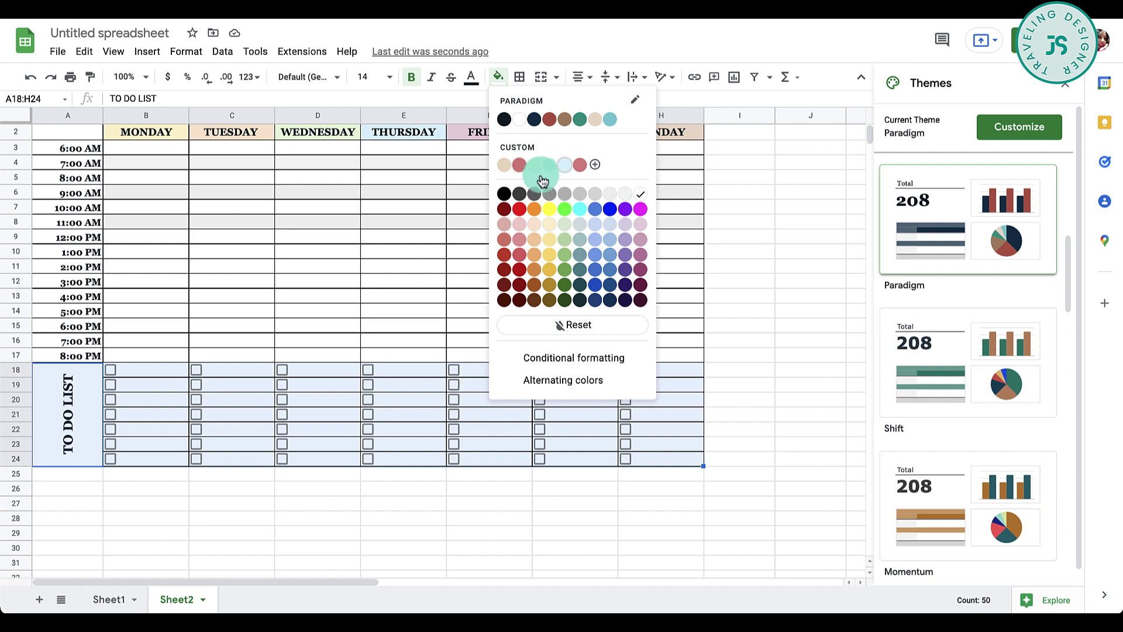
pyautogui.click(530, 223)
pyautogui.click(661, 532)
# Merge A1:H1 horizontally so WEEK OF: spans the full planner width
pyautogui.scroll(1, 351, 146)
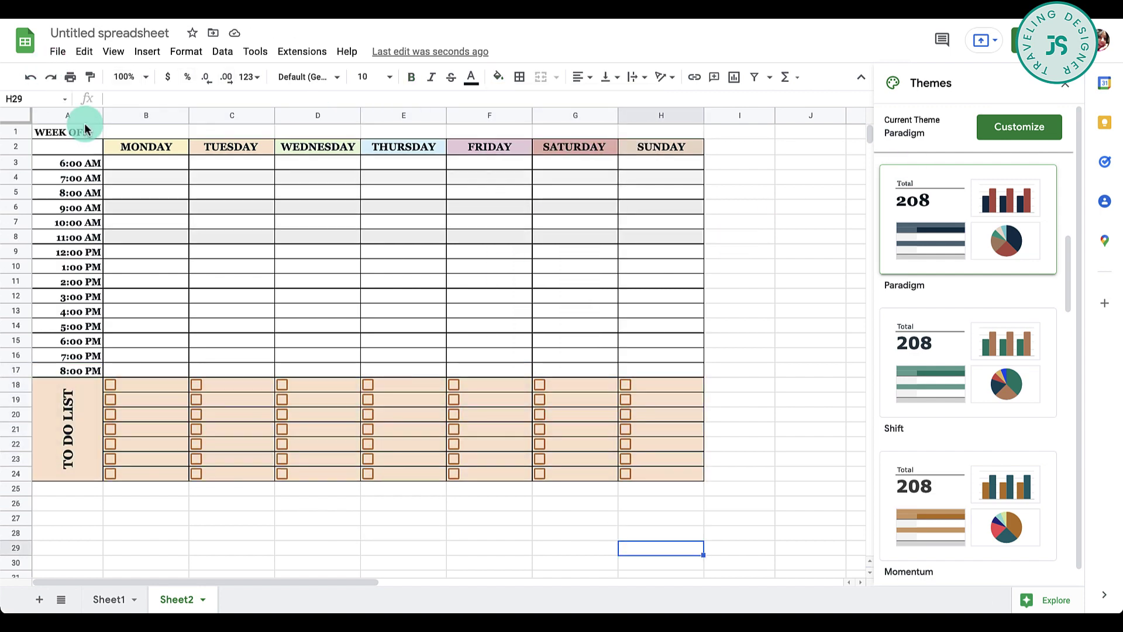
pyautogui.moveTo(81, 130); pyautogui.dragTo(685, 126)
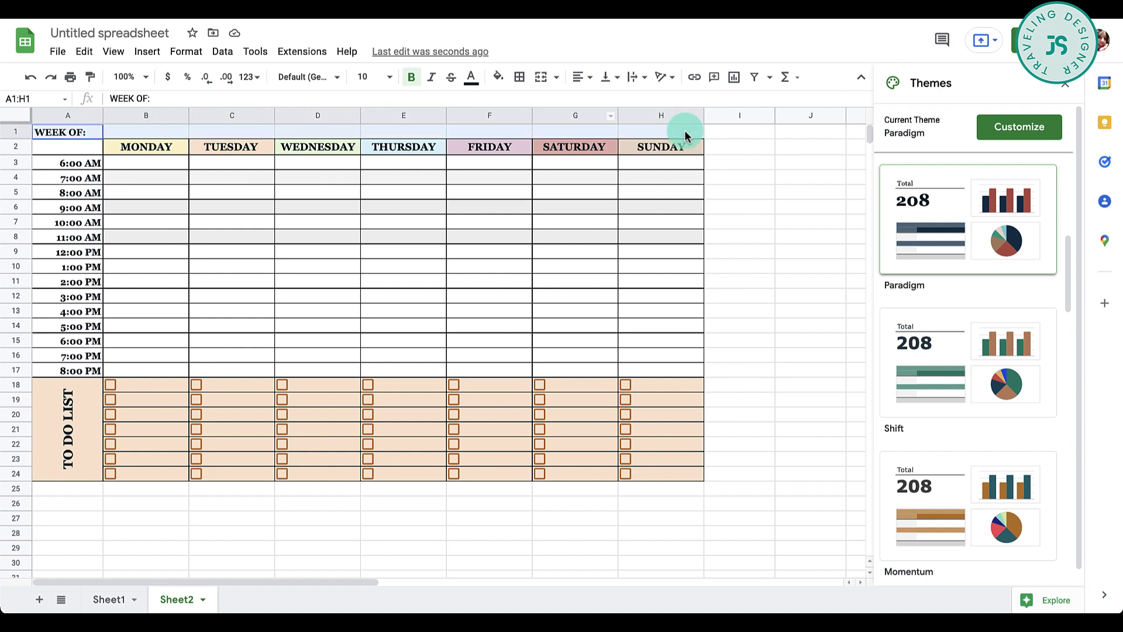
pyautogui.click(557, 78)
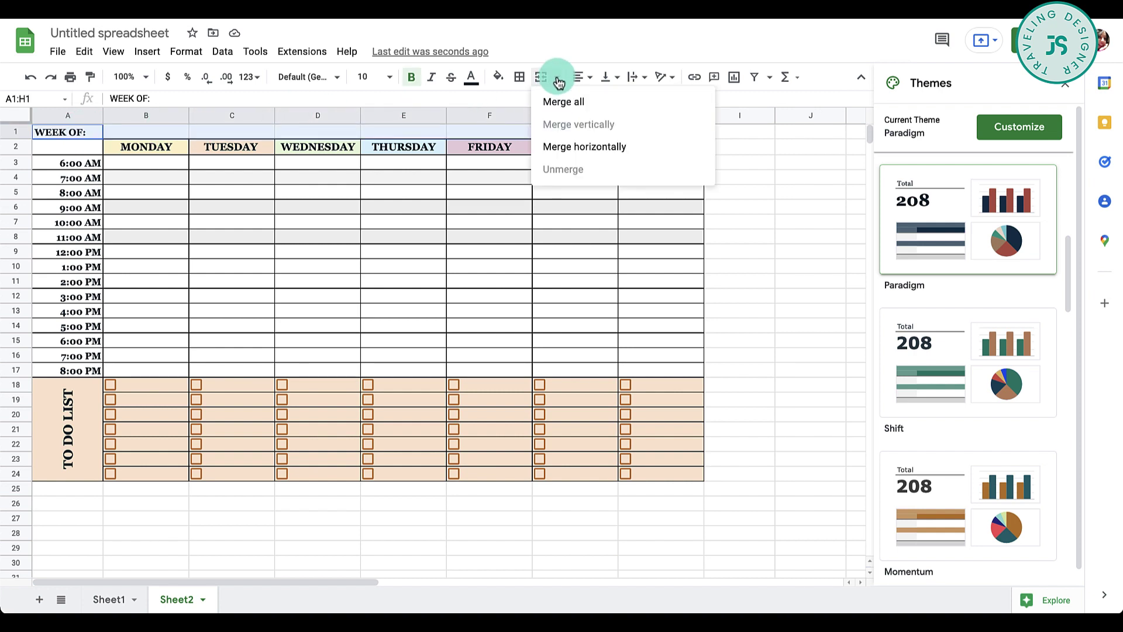
pyautogui.click(578, 146)
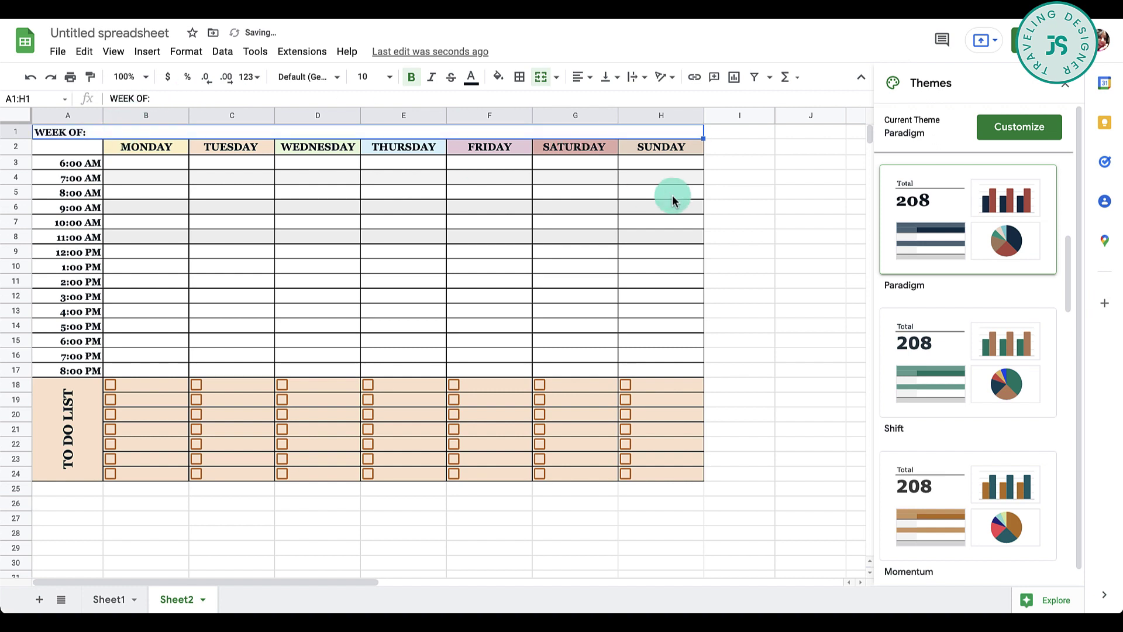
pyautogui.click(146, 193)
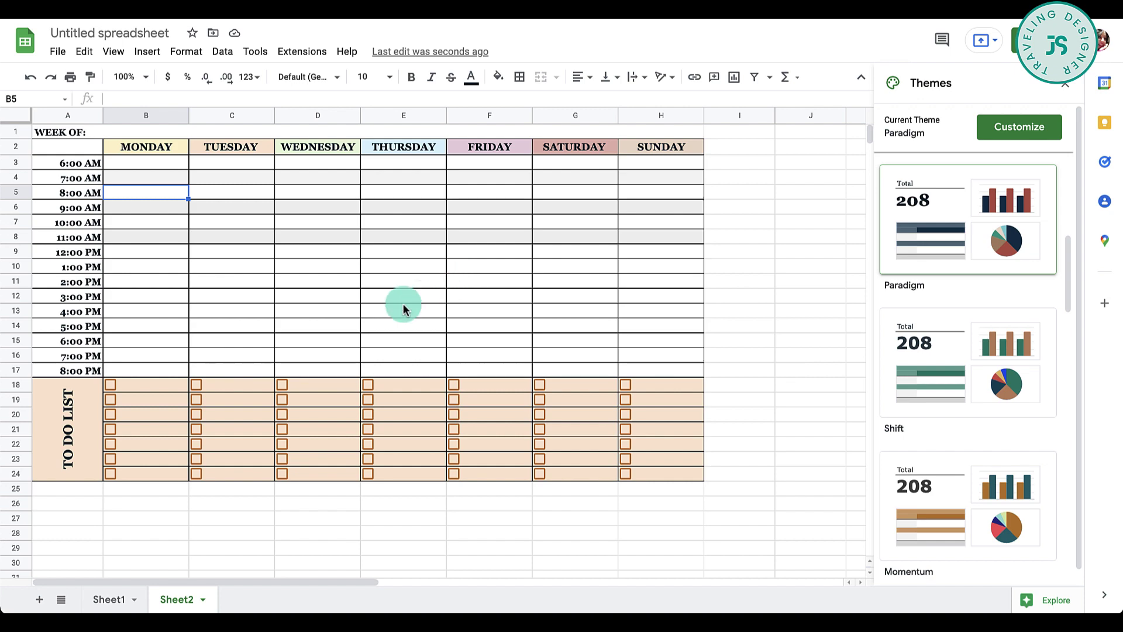
# Turn on text wrapping for B3 and enter a long test string that wraps onto three lines
pyautogui.click(133, 163)
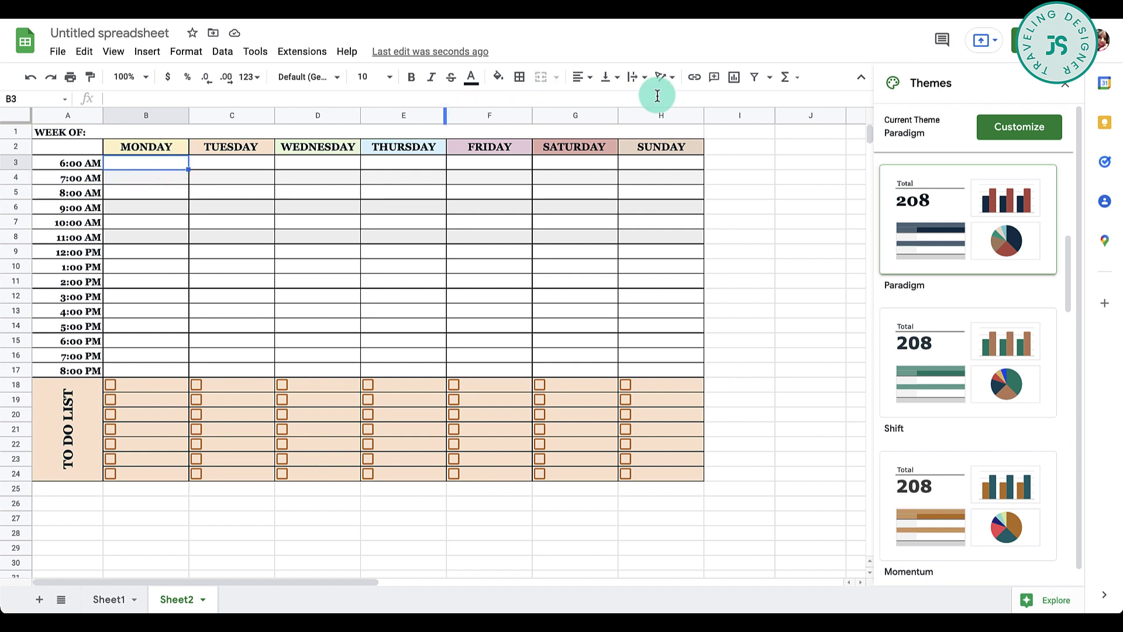
pyautogui.click(638, 77)
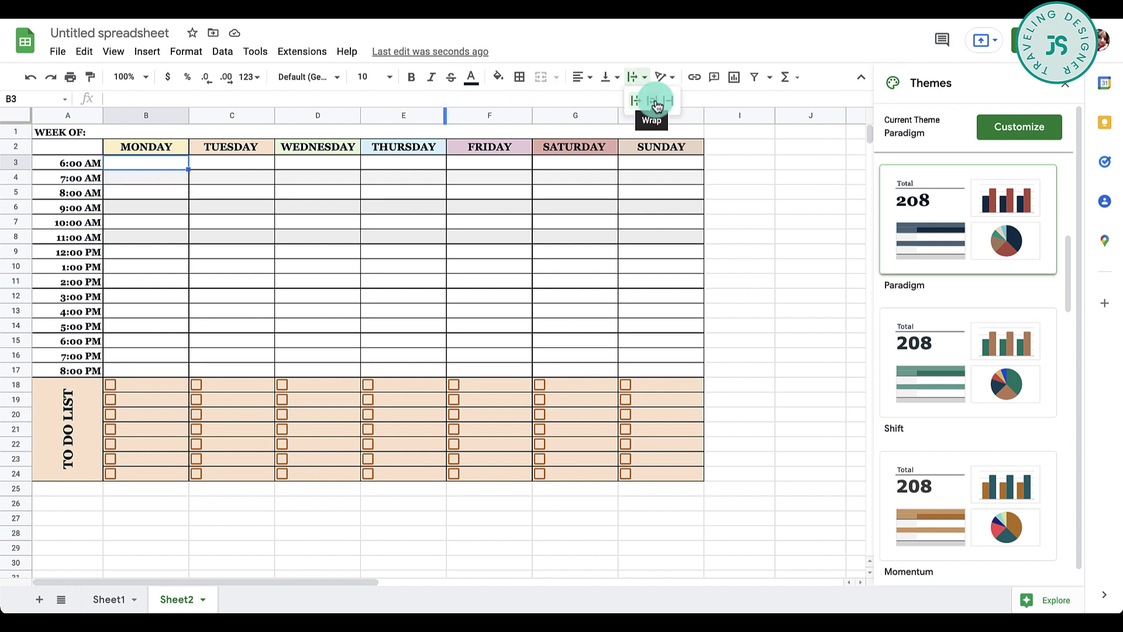
pyautogui.click(656, 105)
pyautogui.write('FDFADKFJADFJADFJAKDFJ')
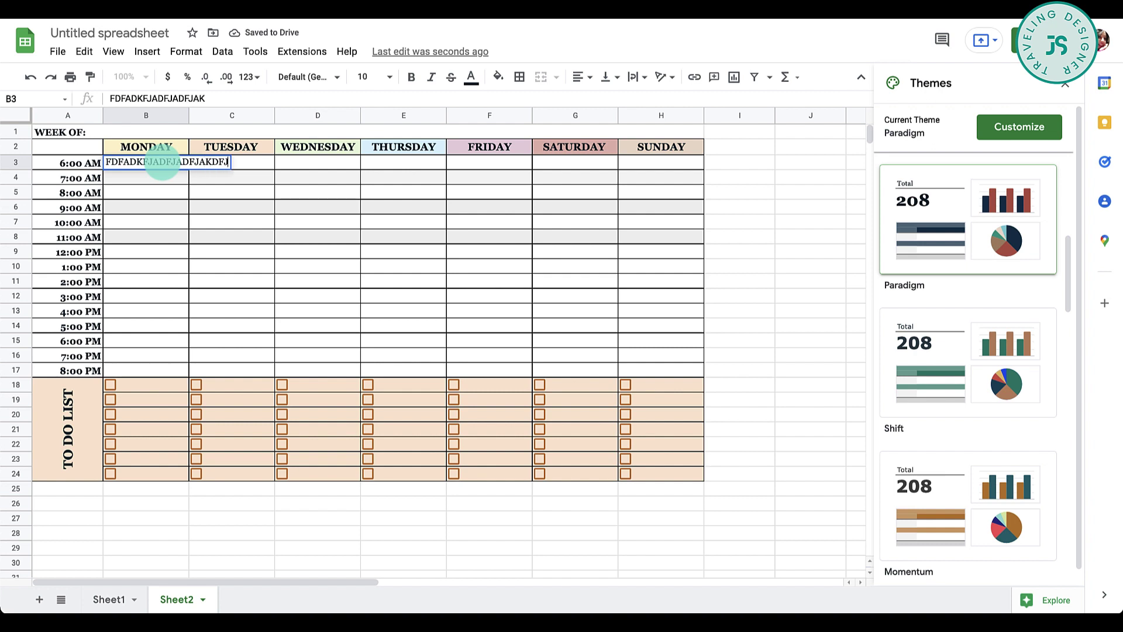
pyautogui.write('AKDFJAKFJAKDFJAKFJ')
pyautogui.press('Return')
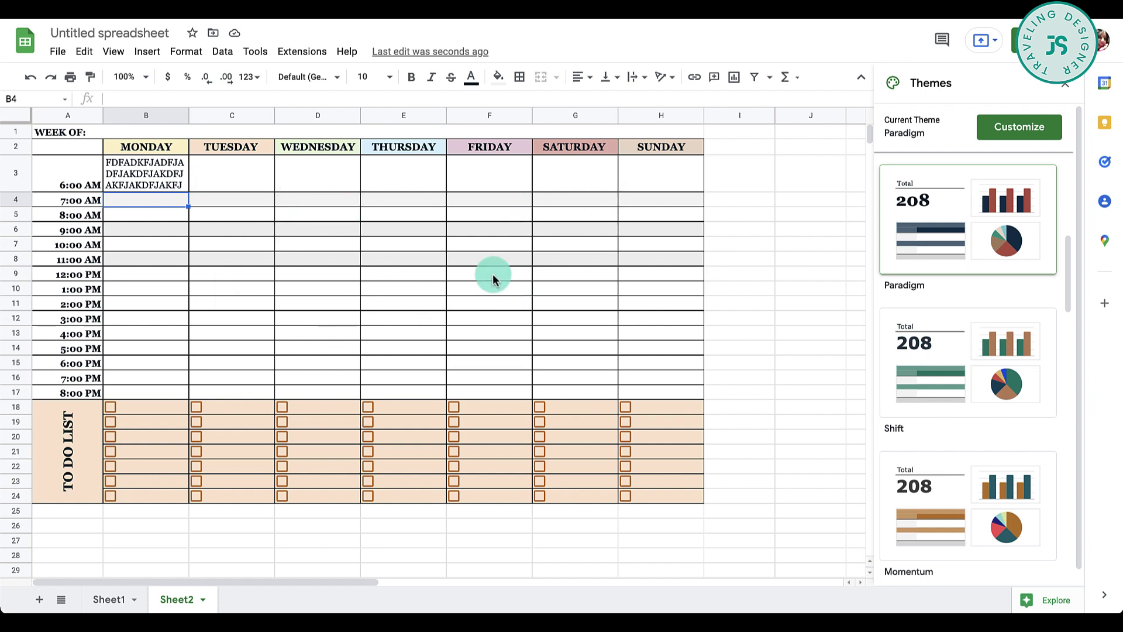
pyautogui.click(321, 189)
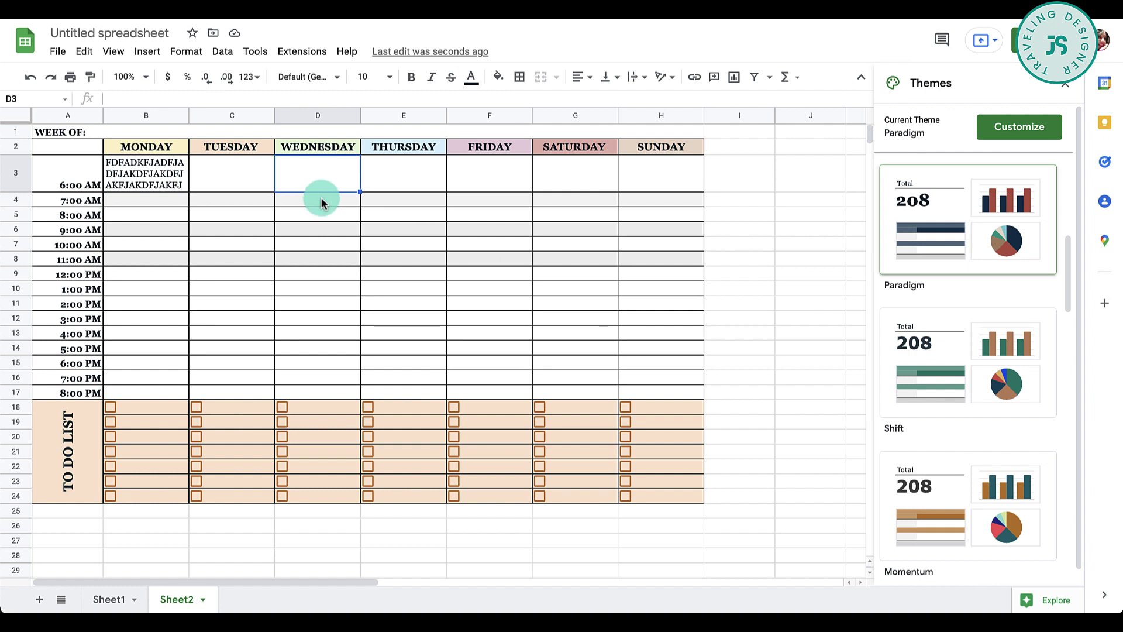